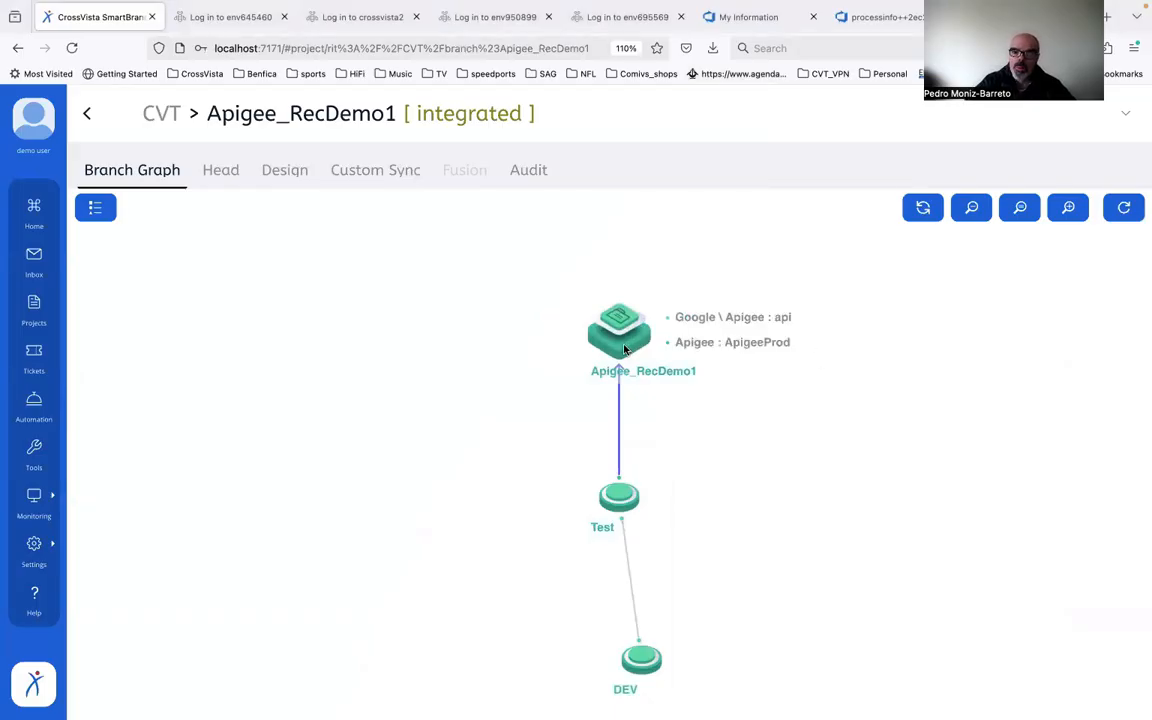
Step: Inspect the apps, API proxies and API products in the Apigee_RecDemo1 branch head, and return to the branch graph
{"action": "mouse_move", "coordinate": [652, 643]}
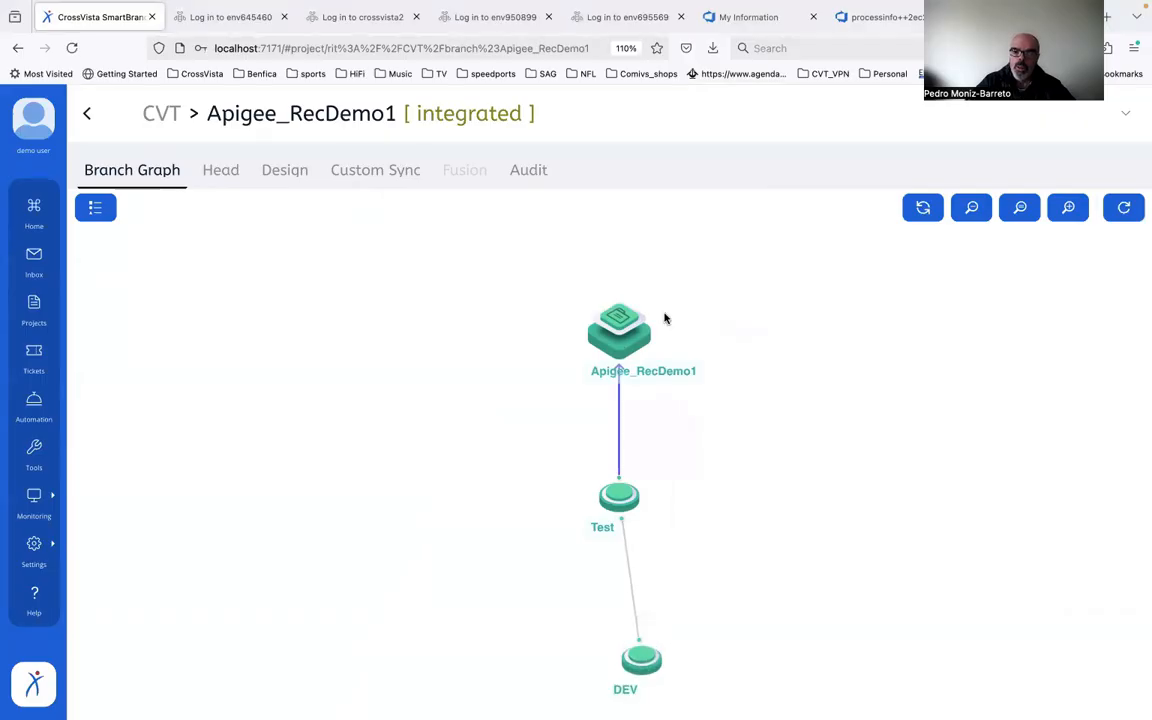
{"action": "left_click", "coordinate": [622, 326]}
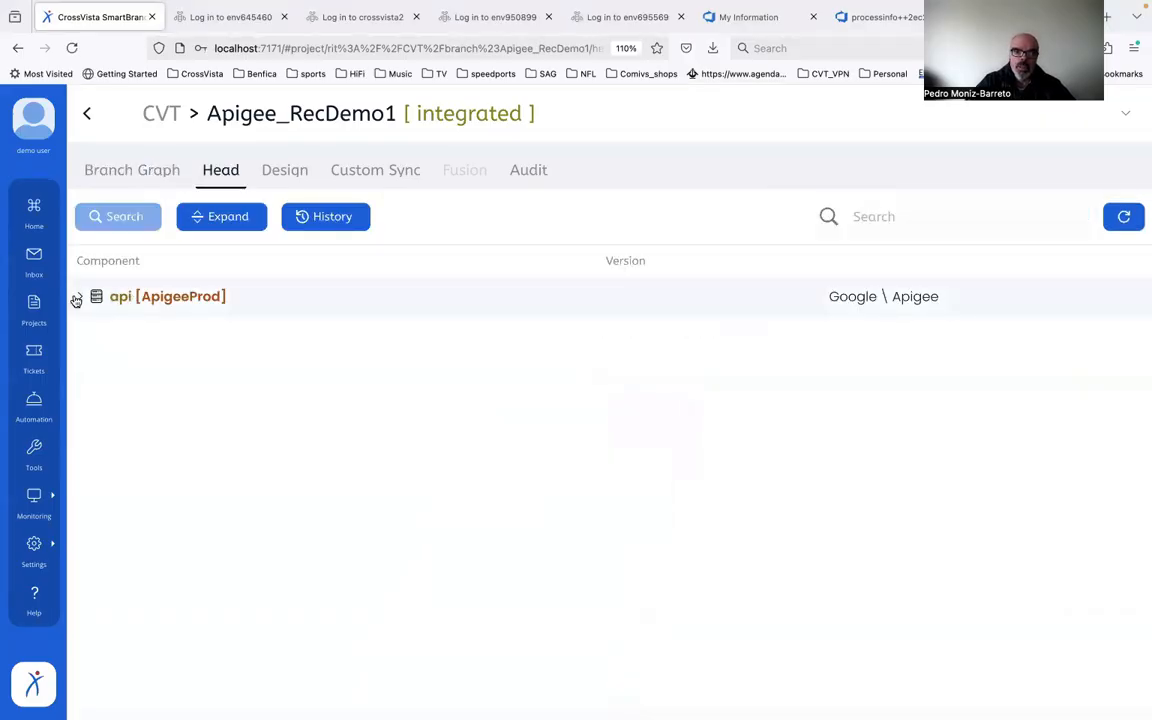
{"action": "left_click", "coordinate": [79, 297]}
{"action": "left_click", "coordinate": [97, 338]}
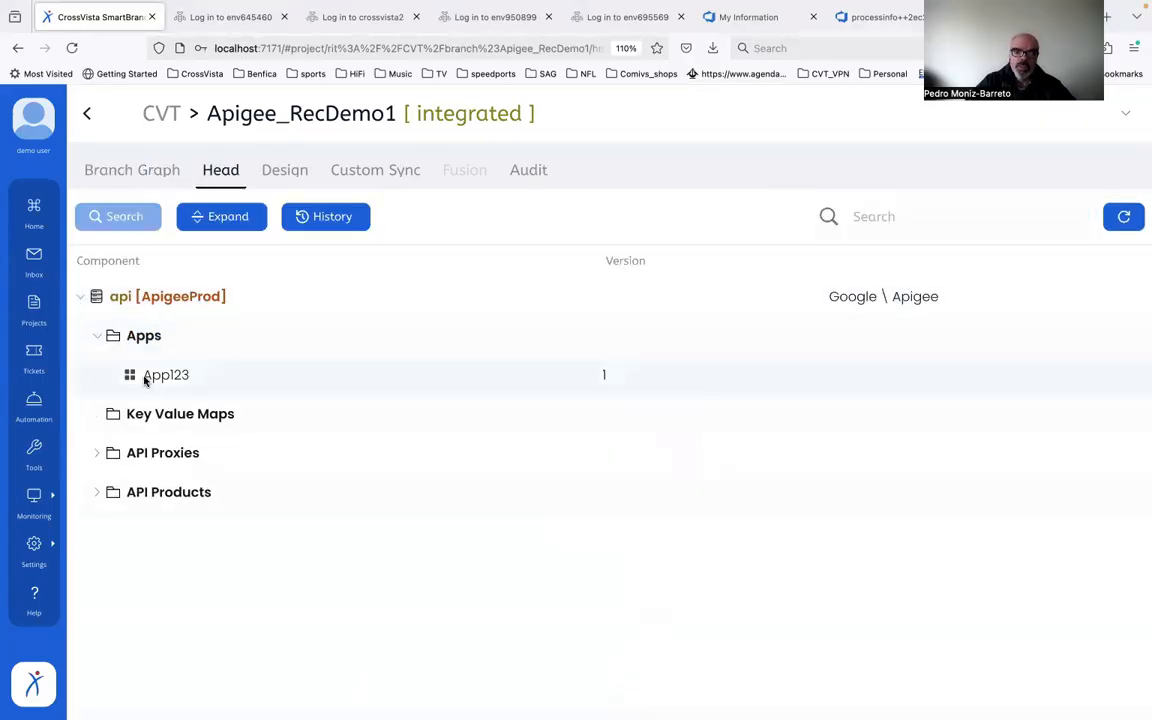
{"action": "left_click", "coordinate": [96, 453]}
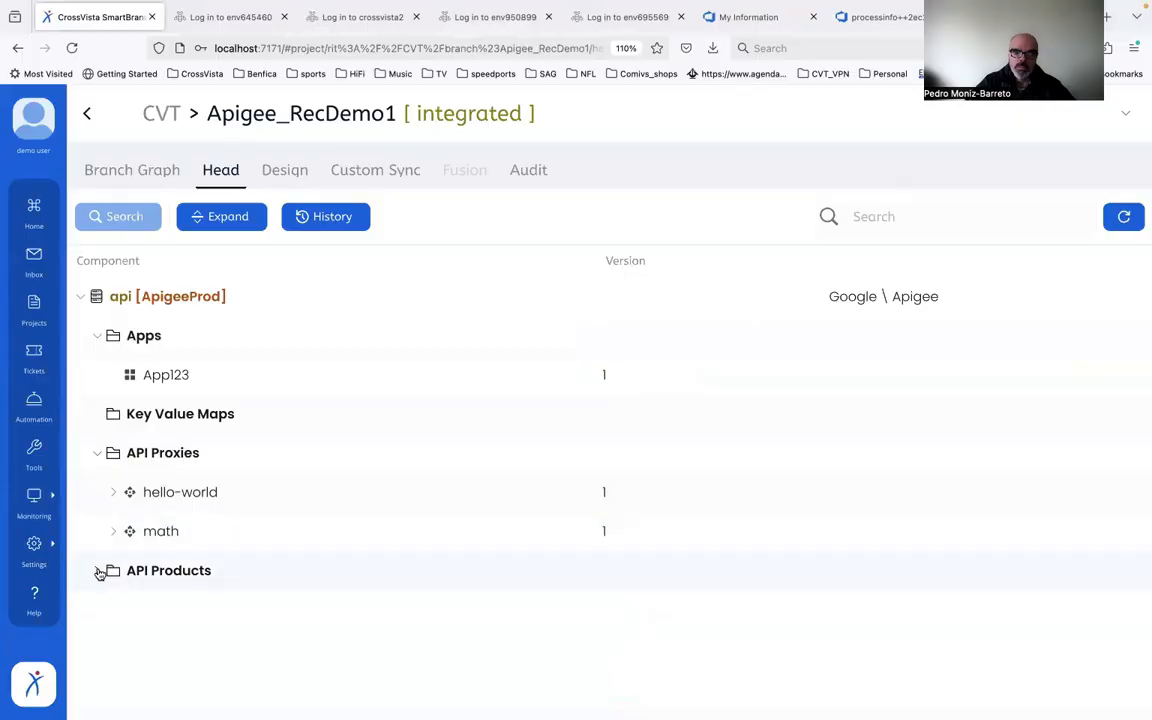
{"action": "left_click", "coordinate": [97, 571]}
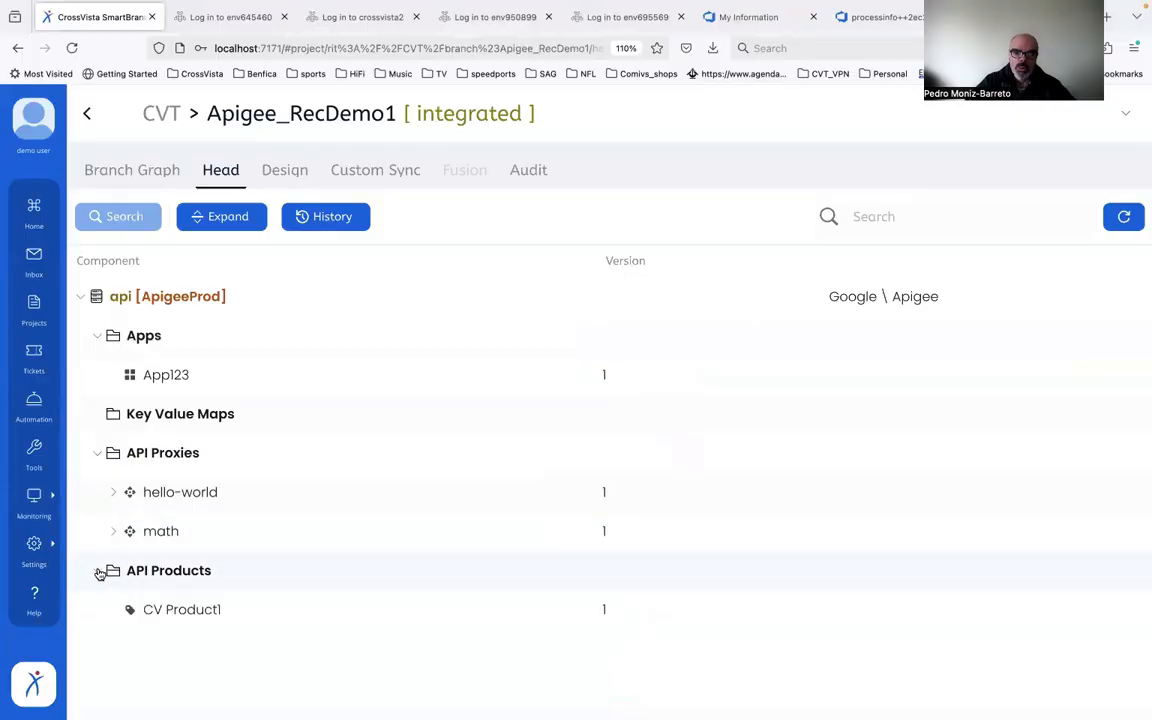
{"action": "left_click", "coordinate": [128, 174]}
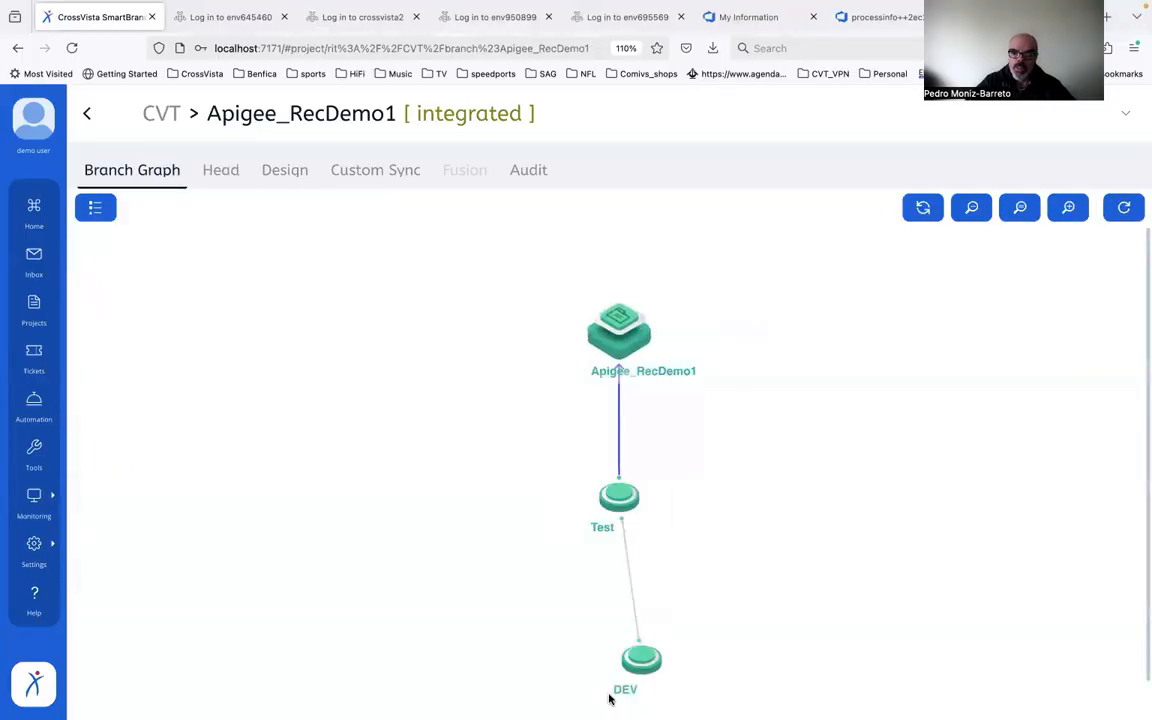
Step: Review the assets and tickets on the connection from the Test branch to Apigee_RecDemo1
{"action": "mouse_move", "coordinate": [624, 497]}
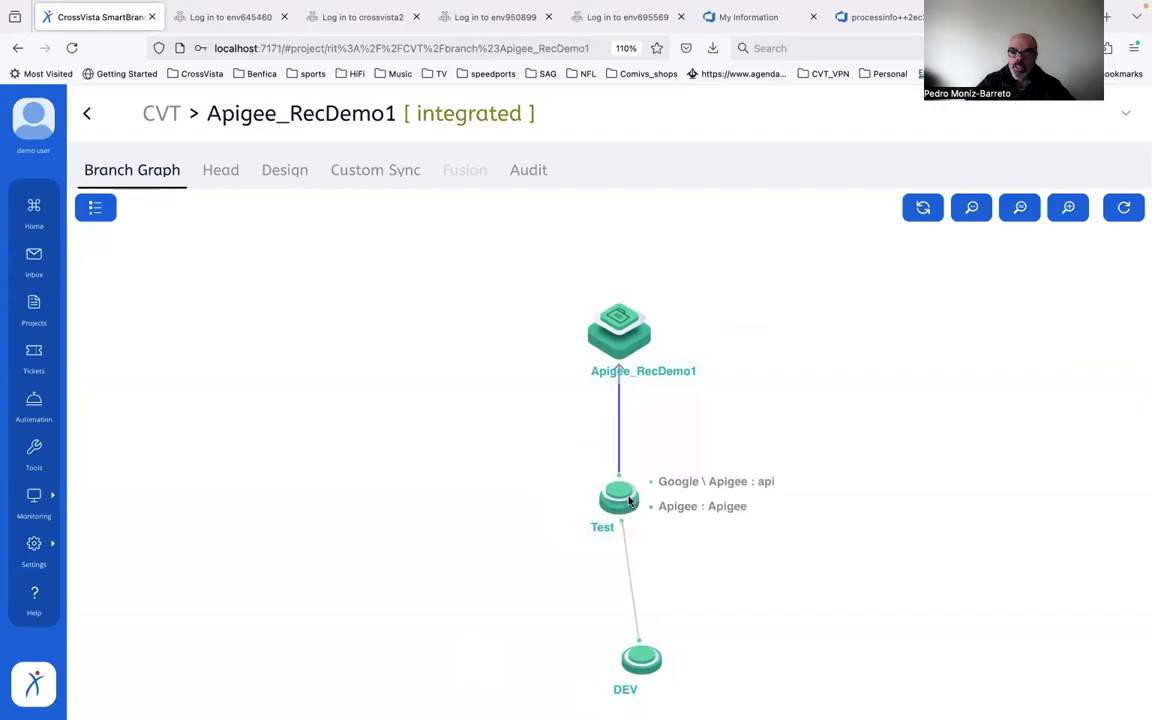
{"action": "left_click", "coordinate": [618, 446]}
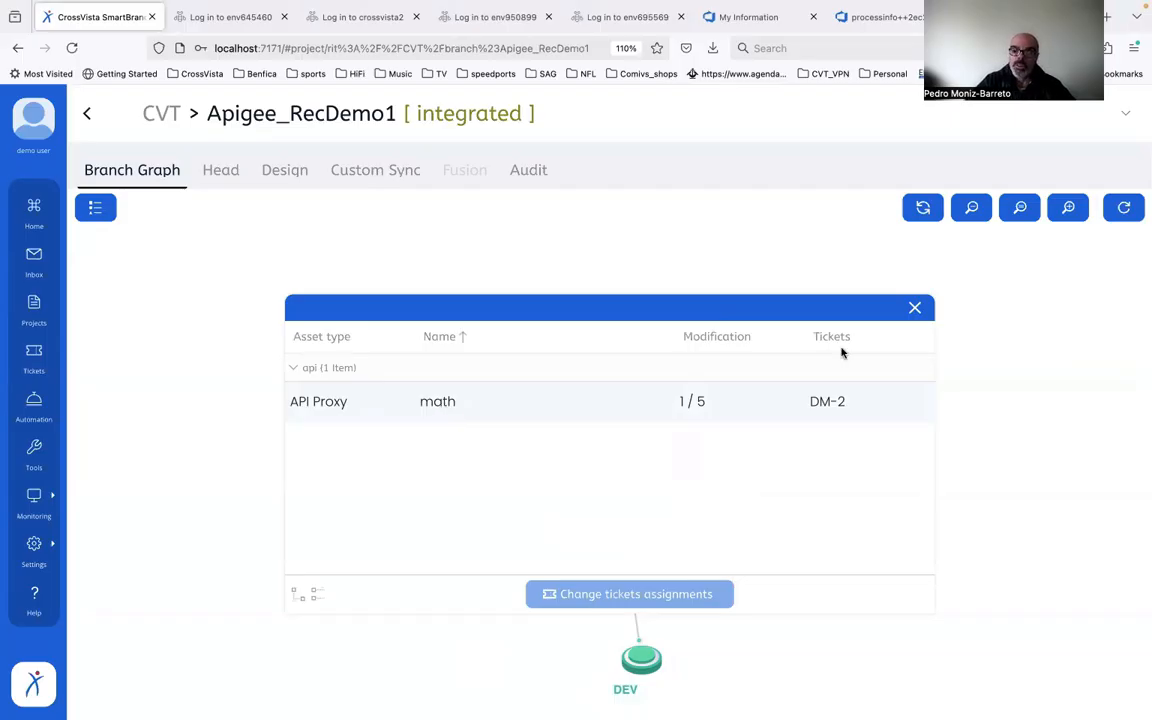
{"action": "left_click", "coordinate": [914, 308]}
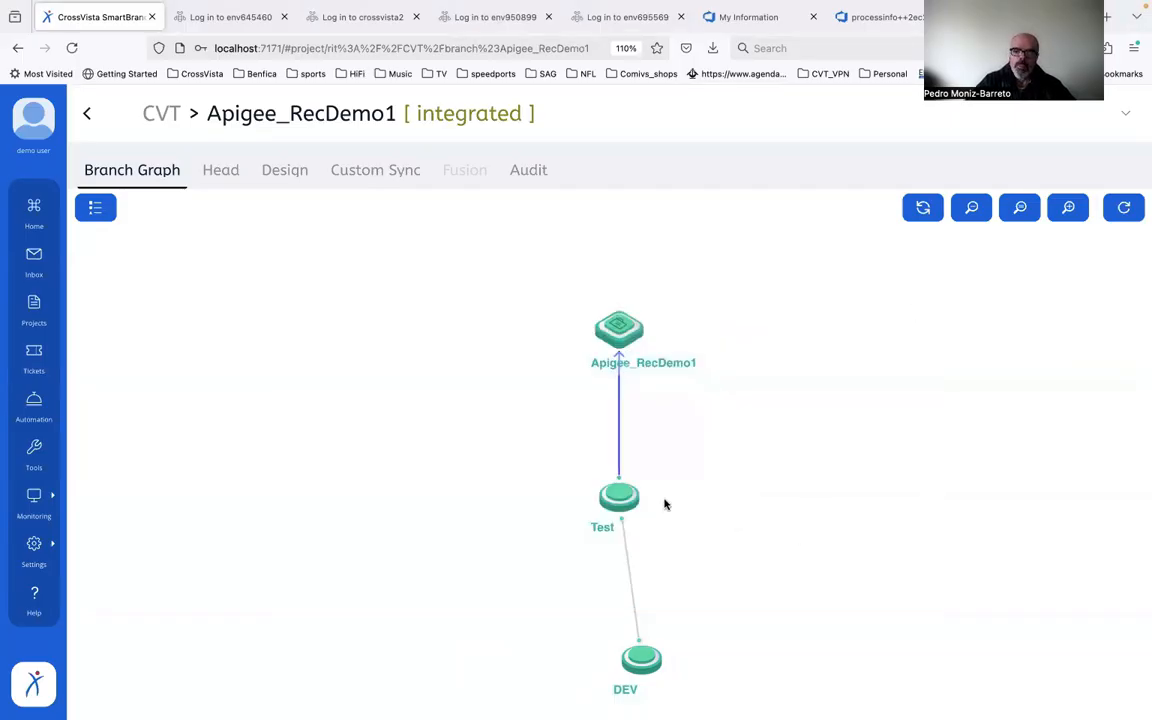
Step: Inspect the component folders of the api server in the Test branch head, and return to the branch graph
{"action": "left_click", "coordinate": [622, 498]}
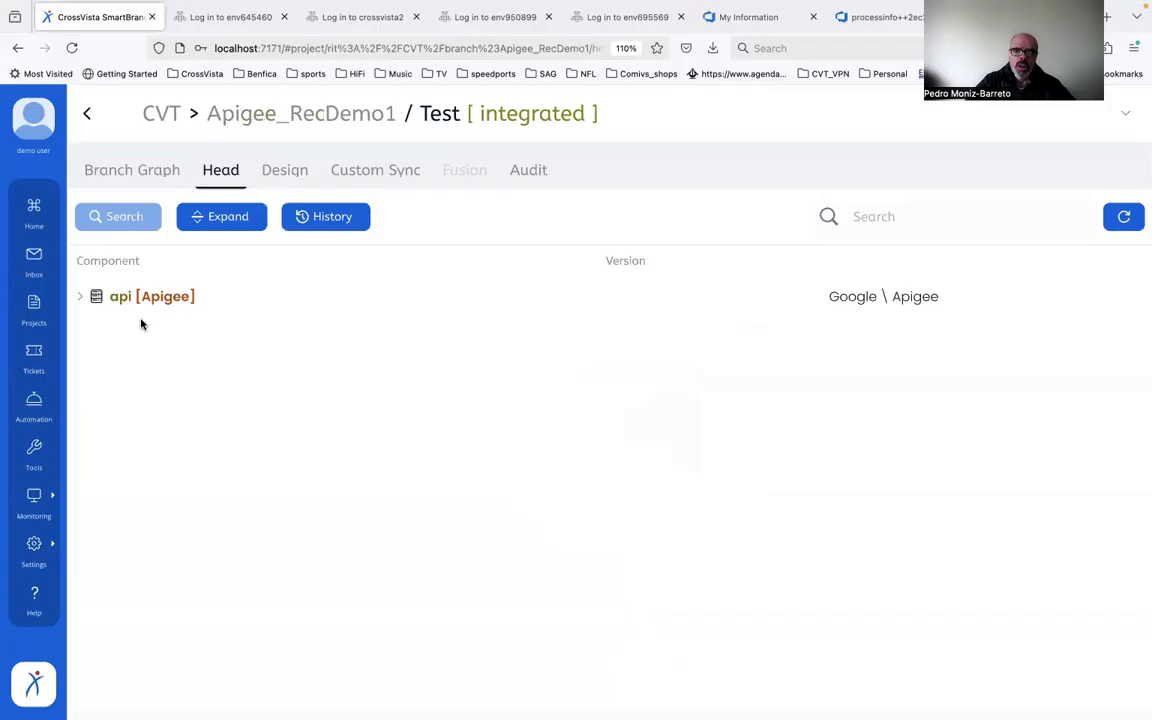
{"action": "left_click", "coordinate": [80, 297]}
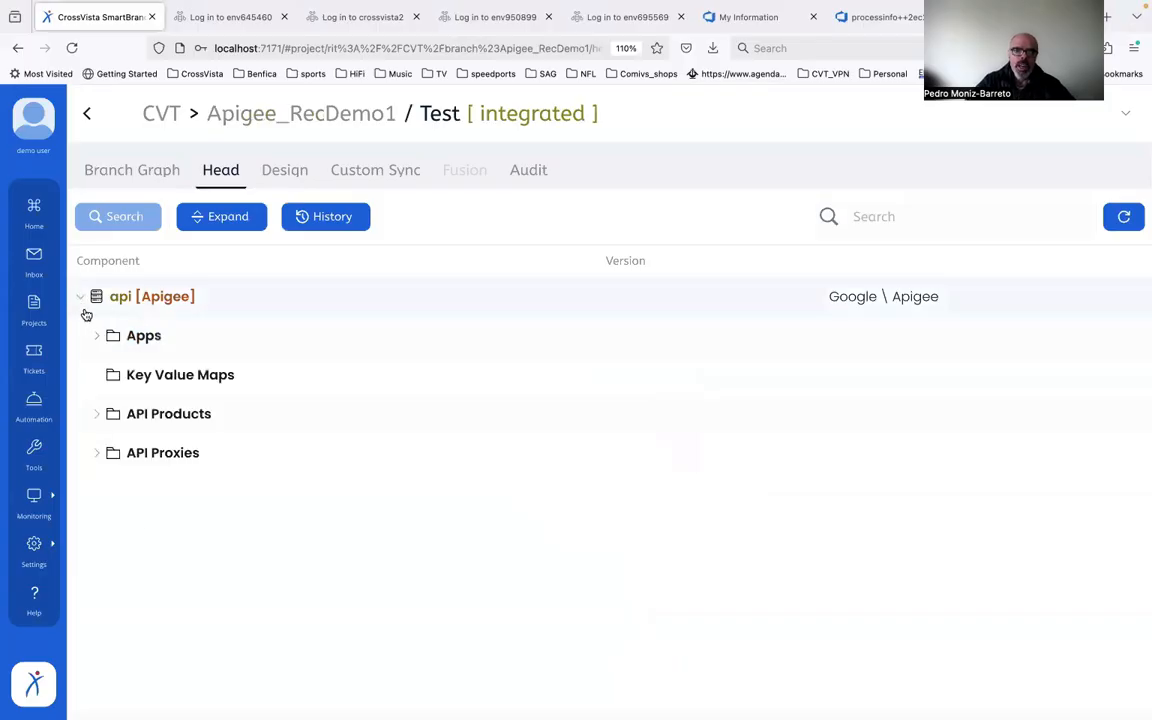
{"action": "left_click", "coordinate": [110, 177]}
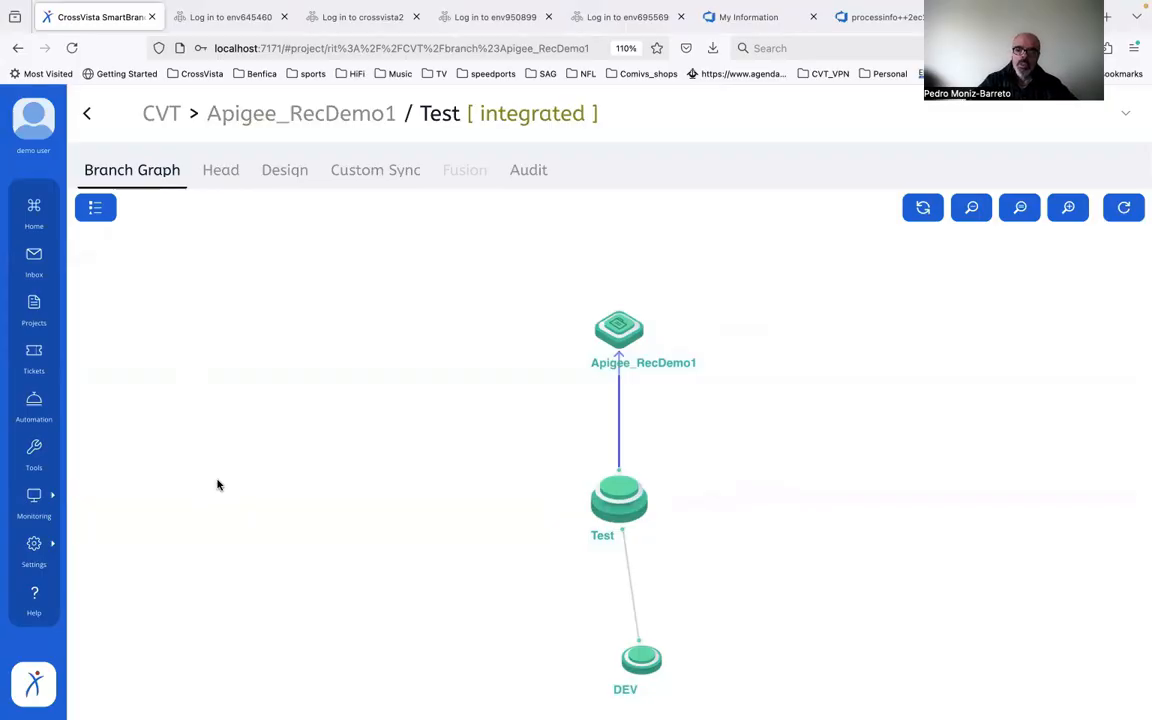
Step: Create an empty branch named addTests and join it to the Test branch
{"action": "left_click", "coordinate": [629, 516]}
{"action": "mouse_move", "coordinate": [712, 617]}
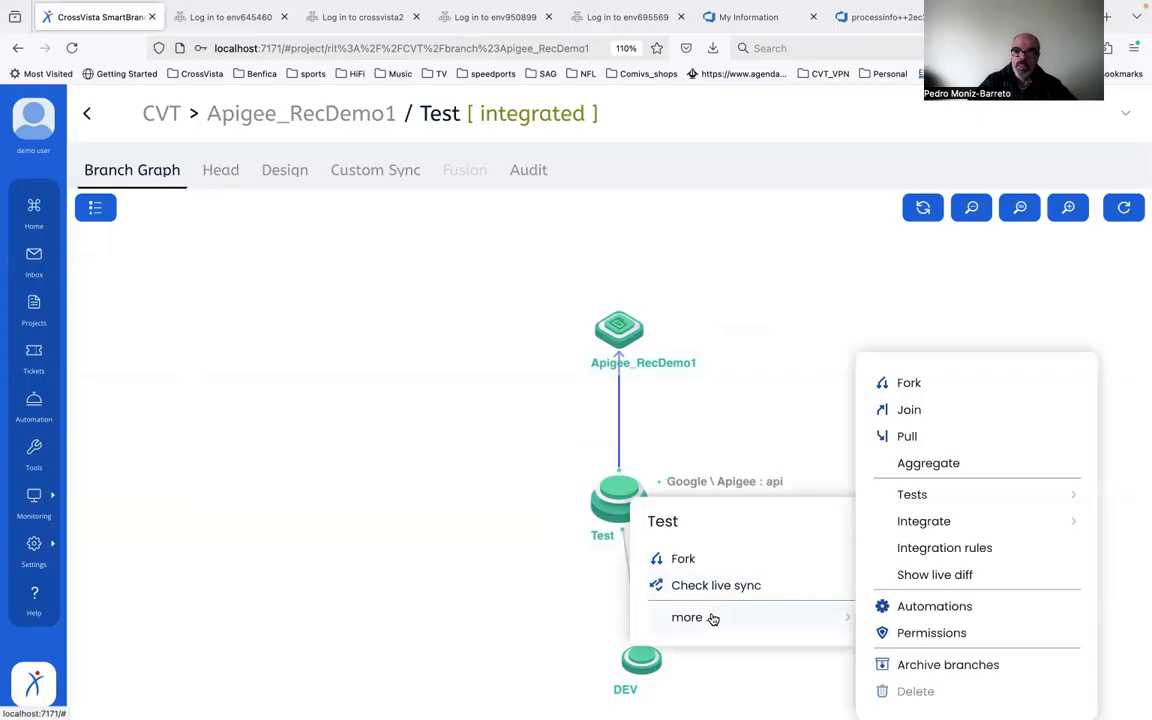
{"action": "left_click", "coordinate": [932, 421]}
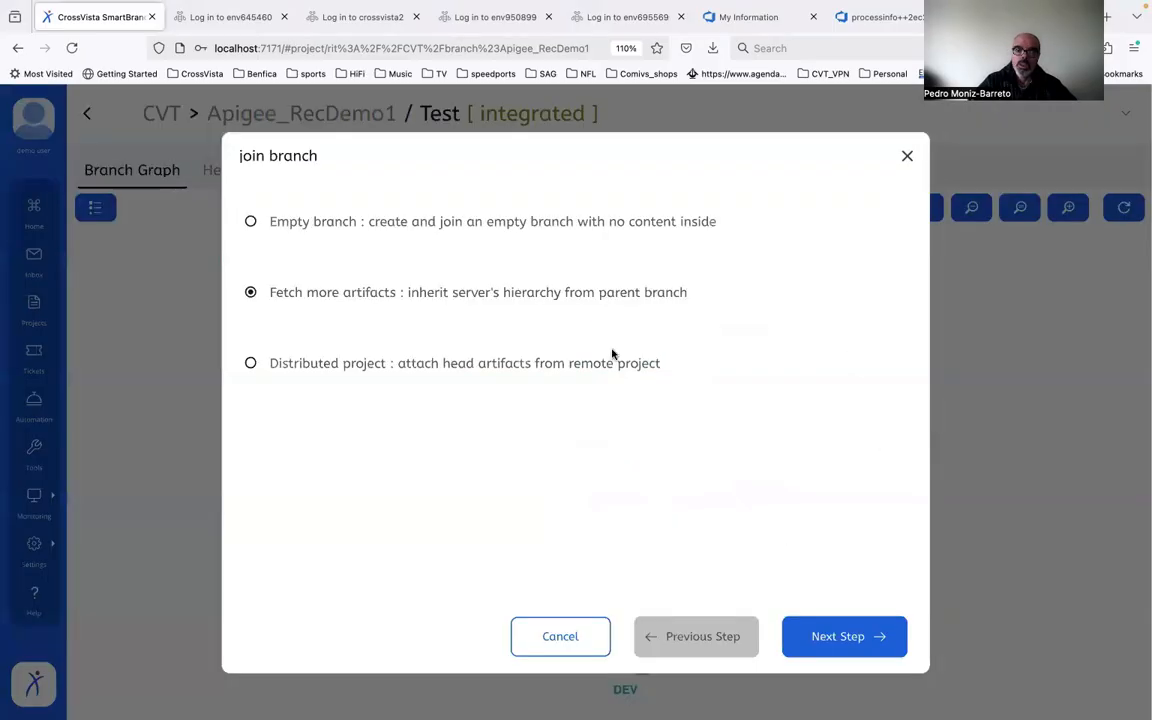
{"action": "left_click", "coordinate": [290, 222]}
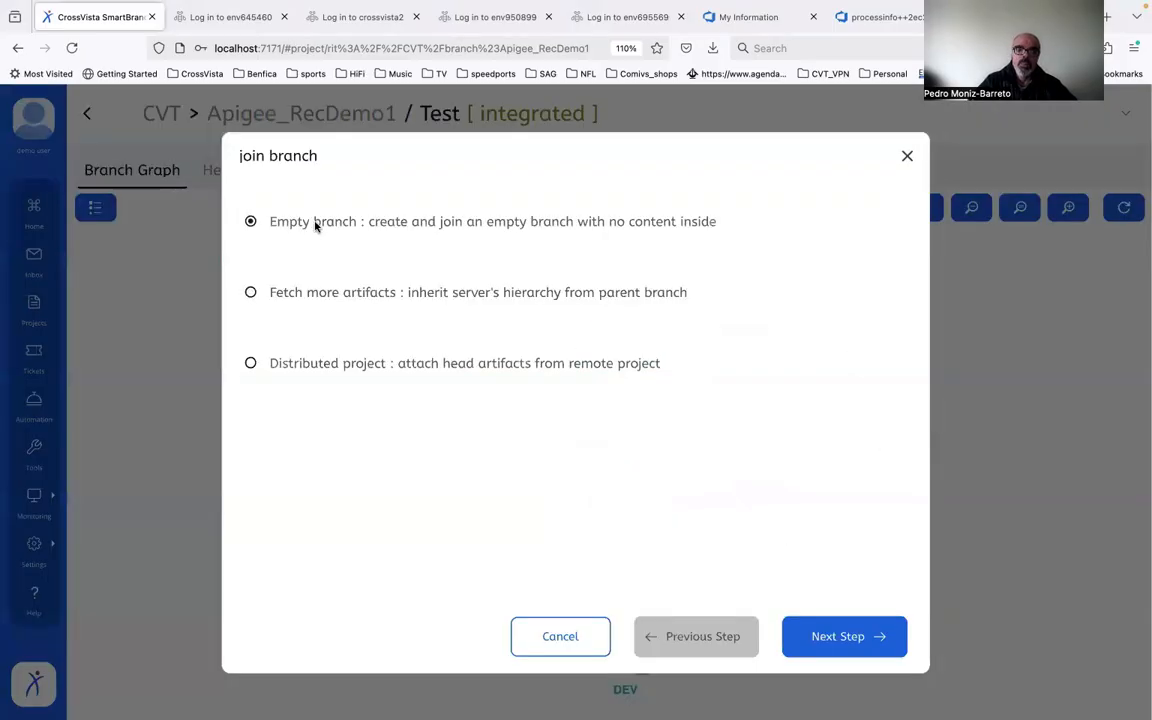
{"action": "left_click", "coordinate": [822, 640]}
{"action": "left_click_drag", "start_coordinate": [494, 221], "coordinate": [241, 223]}
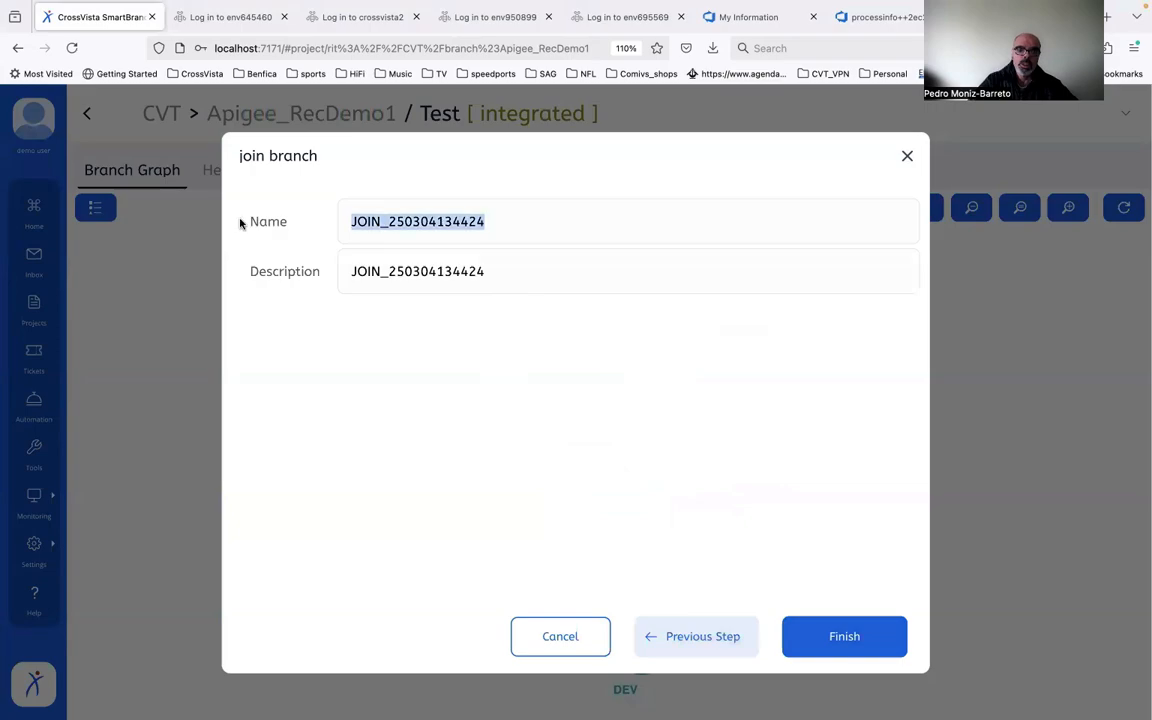
{"action": "type", "text": "addTet"}
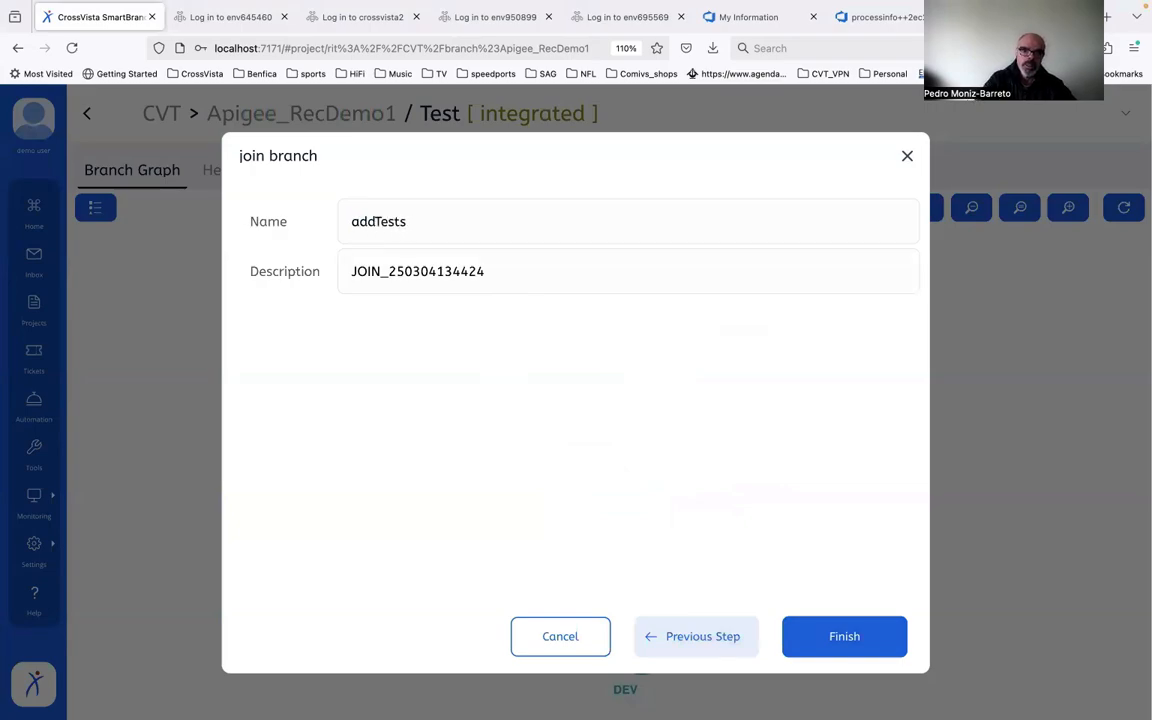
{"action": "left_click", "coordinate": [805, 648]}
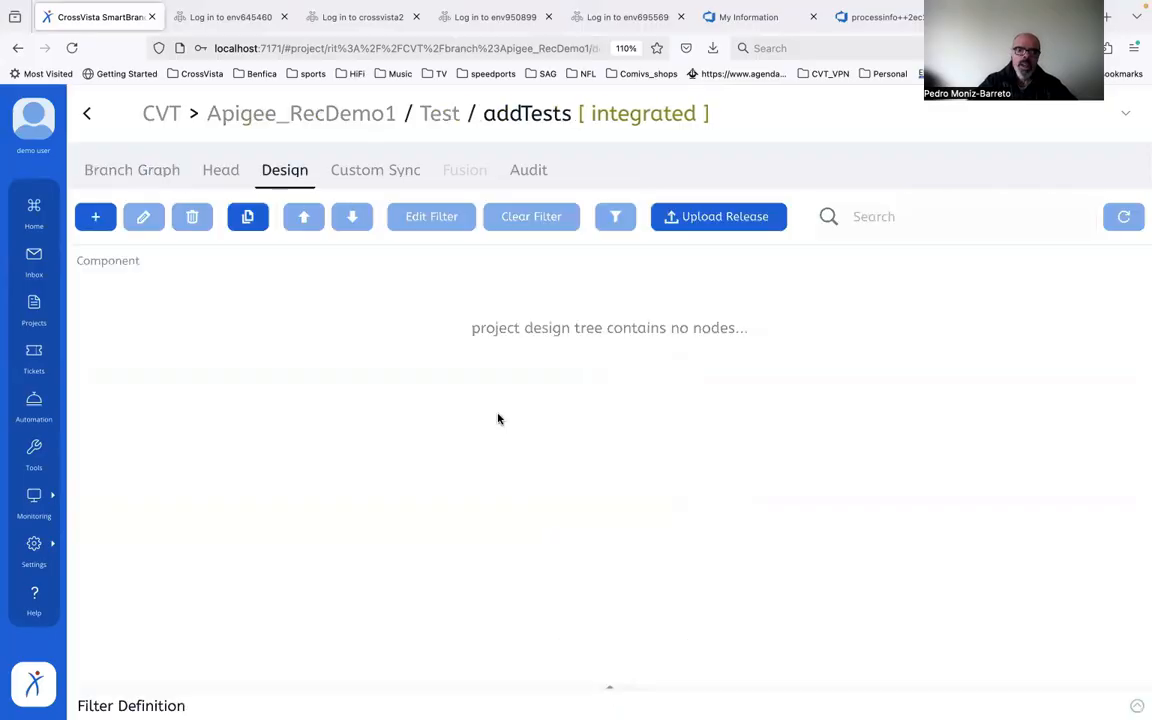
Step: Add a logical server root node named tests, using the SB_ETF_DEV Embedded Test Framework connection at the server root
{"action": "left_click", "coordinate": [95, 216]}
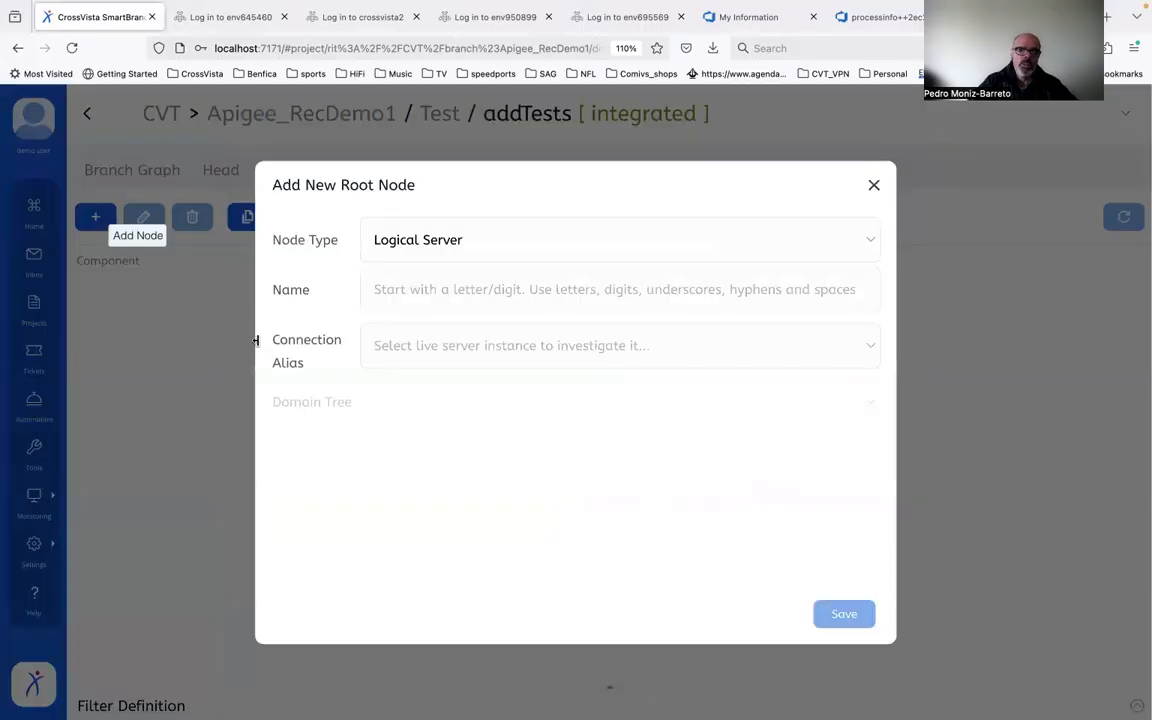
{"action": "left_click", "coordinate": [409, 281]}
{"action": "type", "text": "tests"}
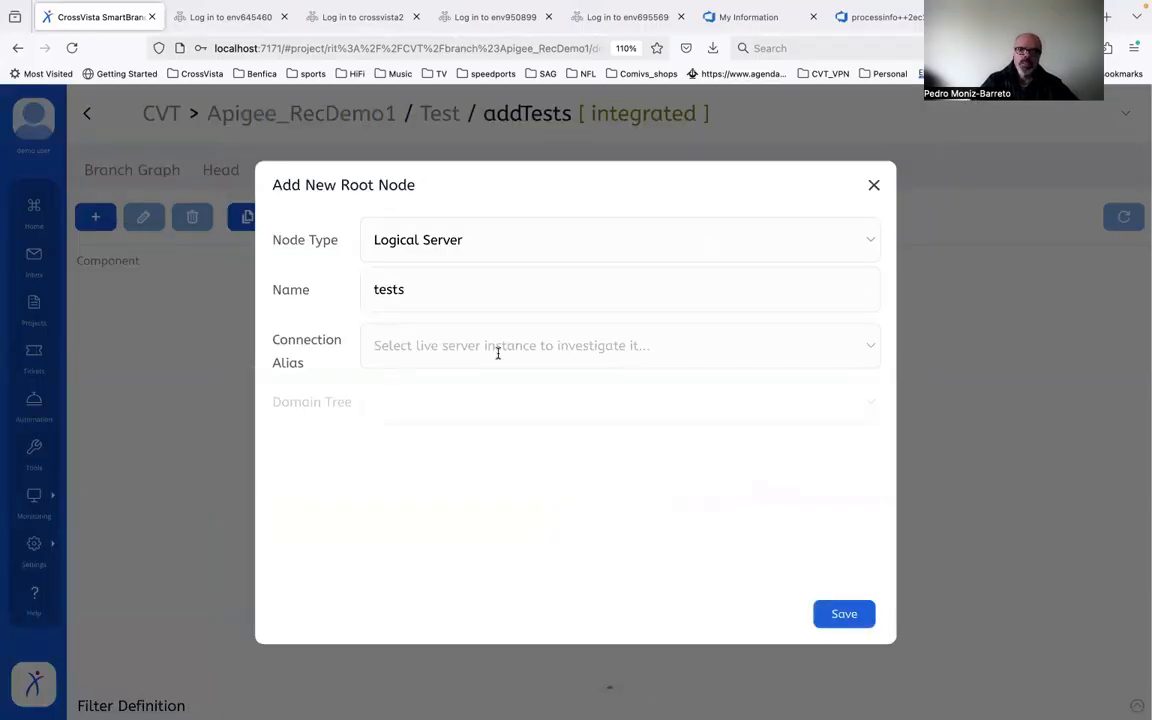
{"action": "left_click", "coordinate": [497, 350]}
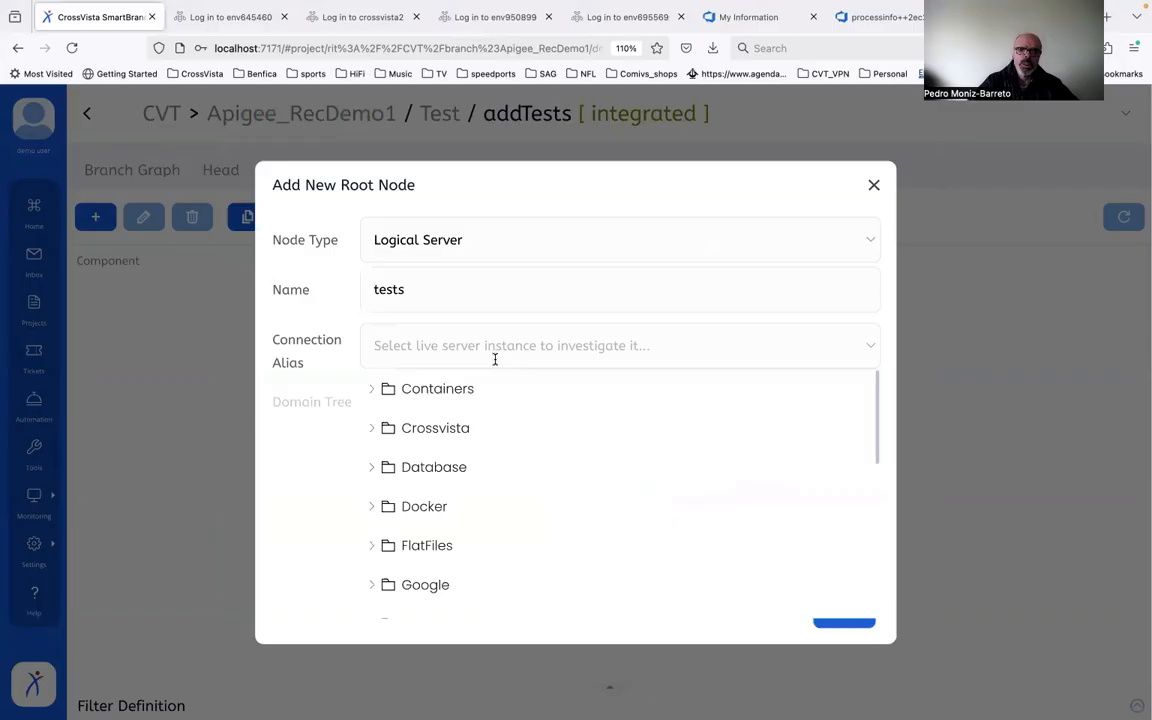
{"action": "left_click", "coordinate": [371, 429]}
{"action": "left_click", "coordinate": [388, 467]}
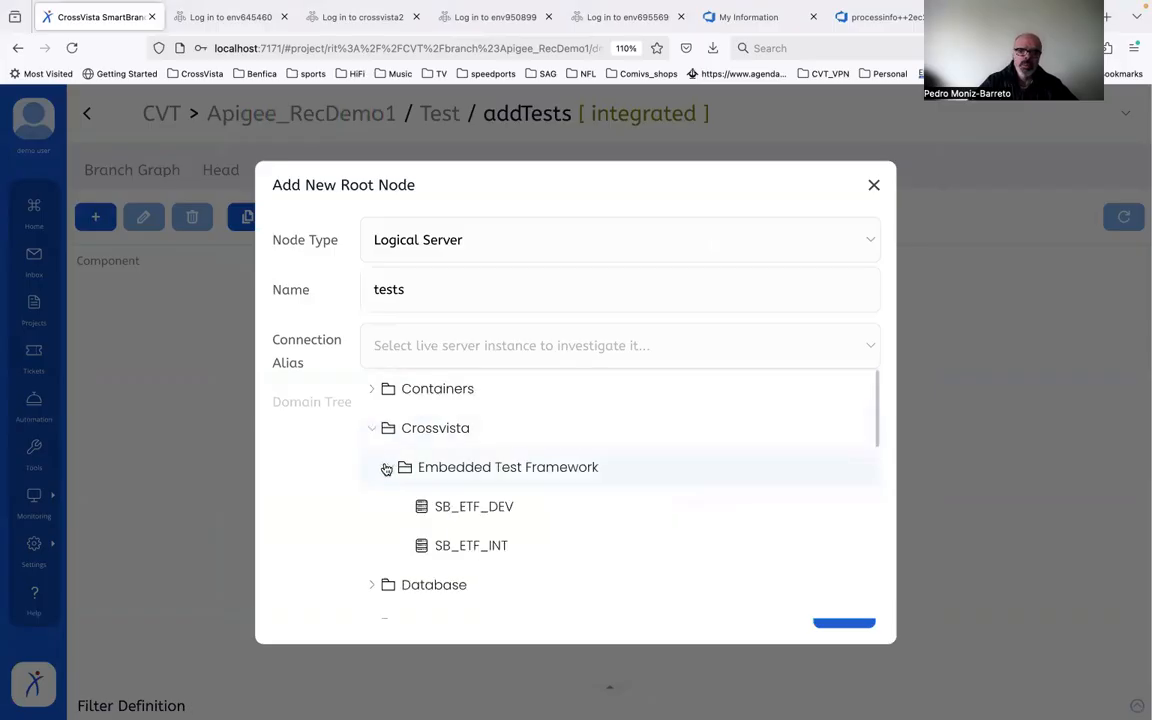
{"action": "left_click", "coordinate": [500, 508]}
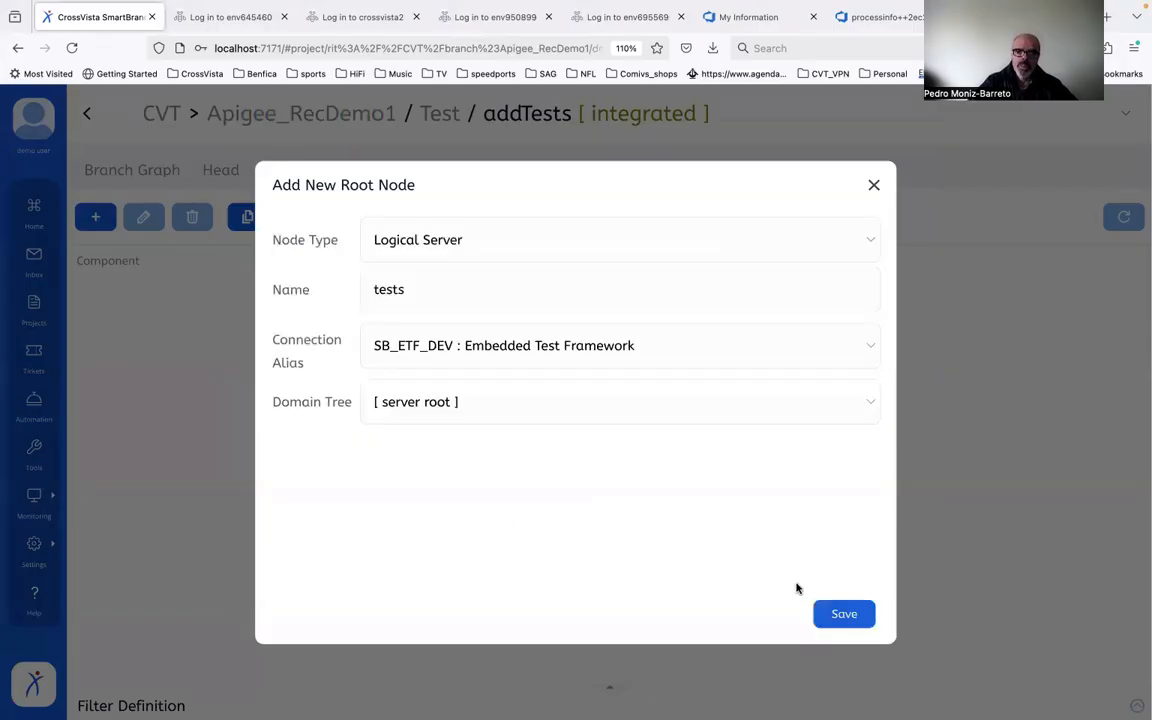
{"action": "left_click", "coordinate": [830, 614]}
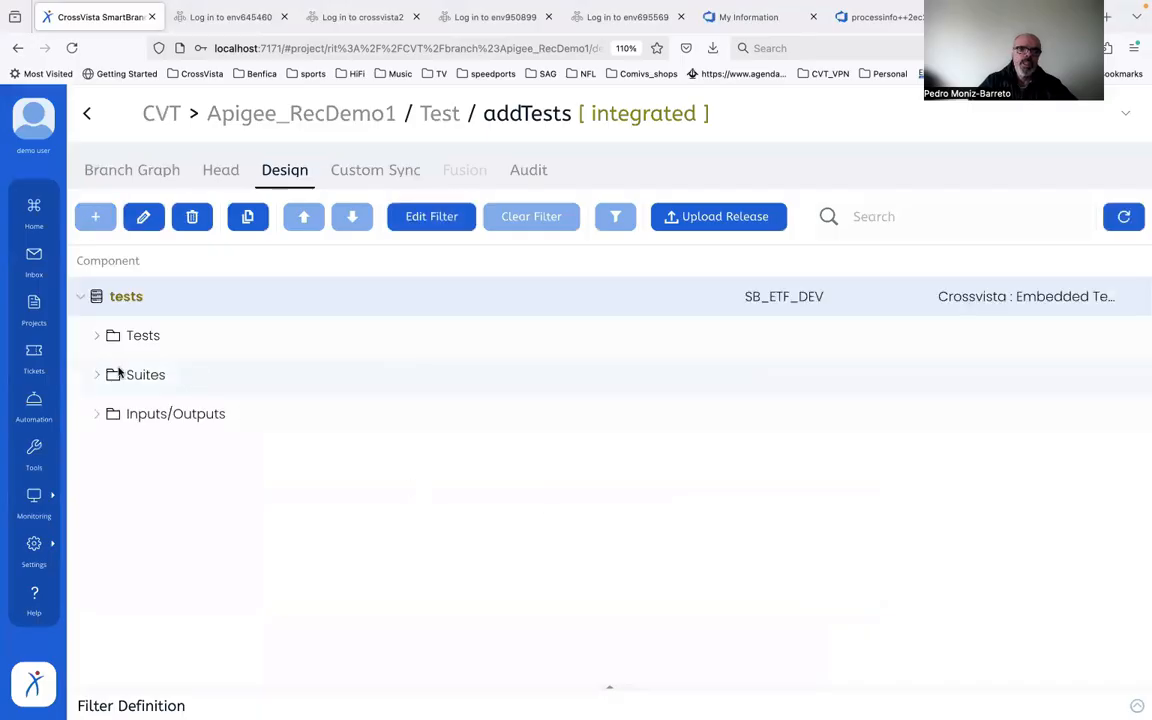
Step: Filter the Suites folder and the IBM webMethods tests folder out of the tests server's design
{"action": "left_click", "coordinate": [158, 372]}
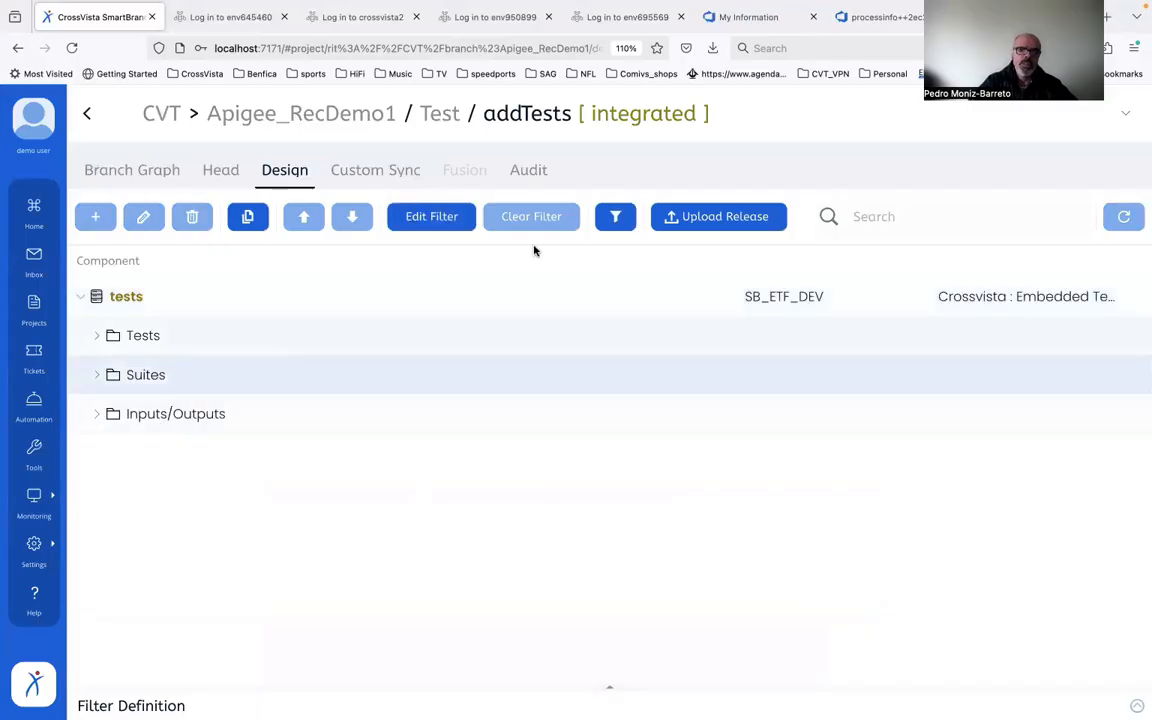
{"action": "left_click", "coordinate": [612, 220]}
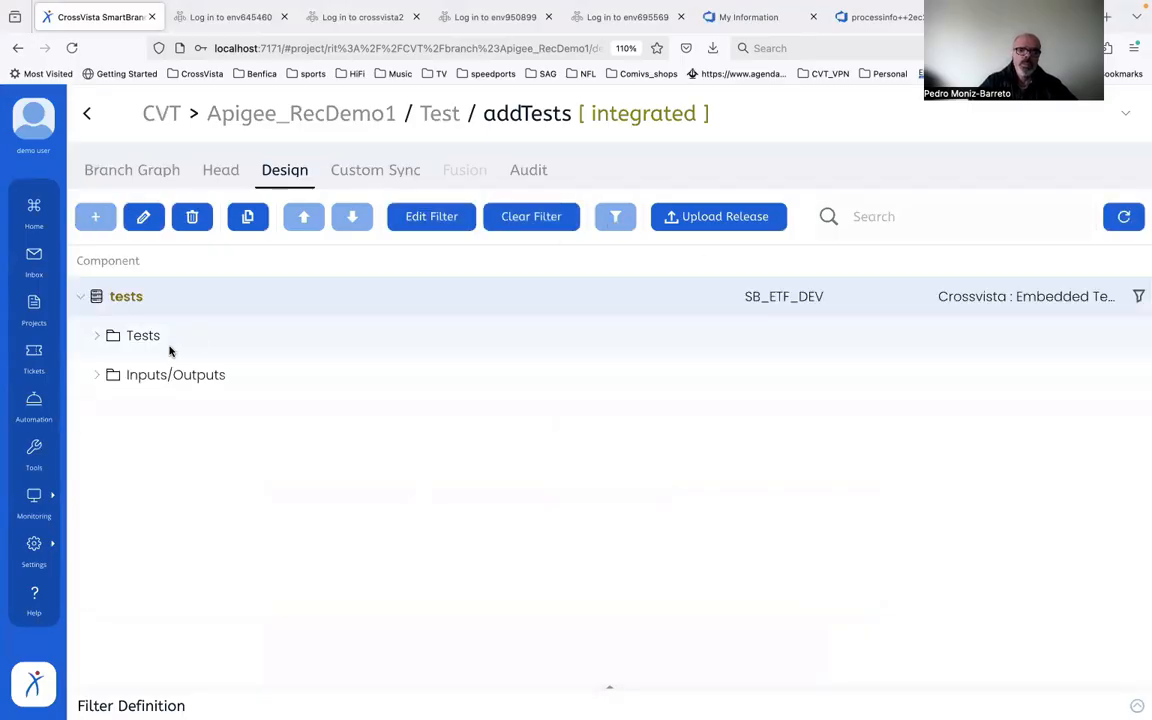
{"action": "left_click", "coordinate": [95, 340]}
{"action": "left_click", "coordinate": [219, 417]}
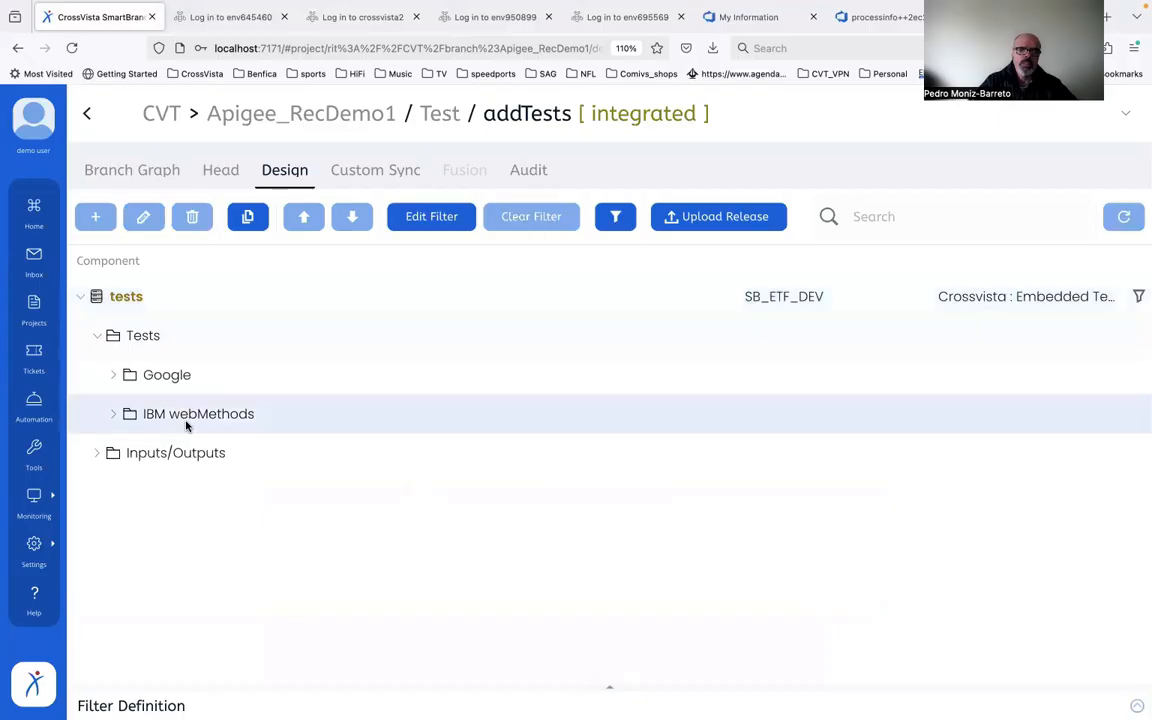
{"action": "left_click", "coordinate": [611, 222]}
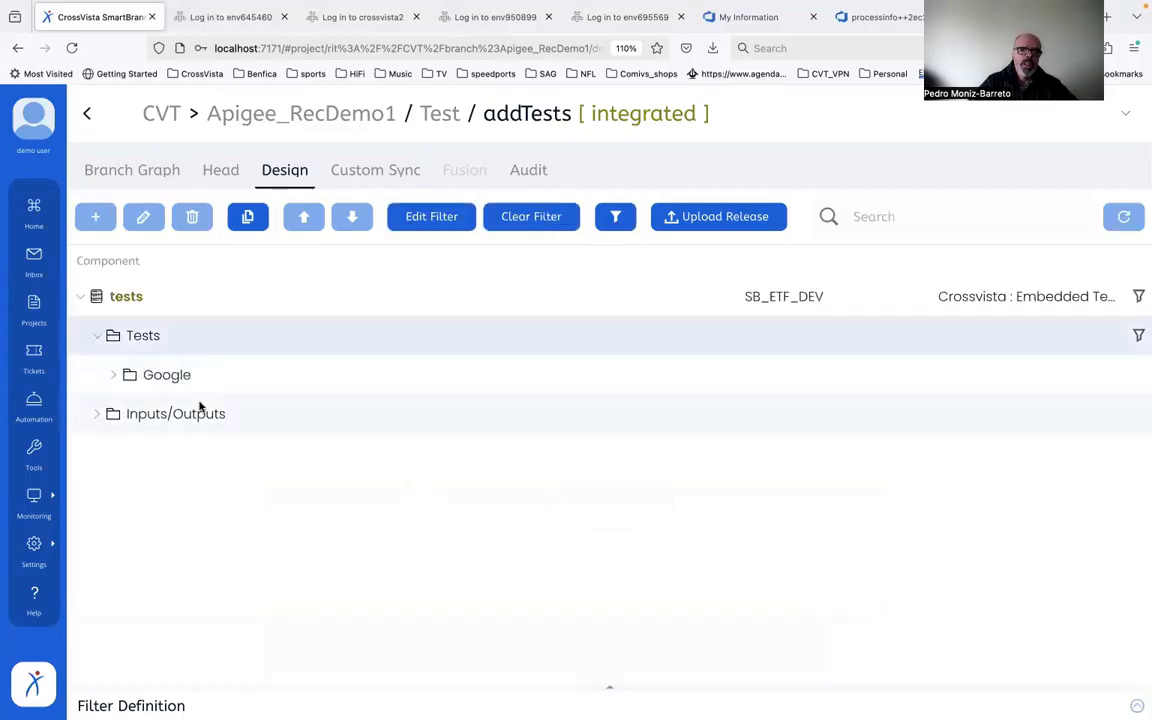
Step: Examine the remaining Google Apigee tests and the JSON inputs and outputs in the tests server
{"action": "left_click", "coordinate": [90, 419]}
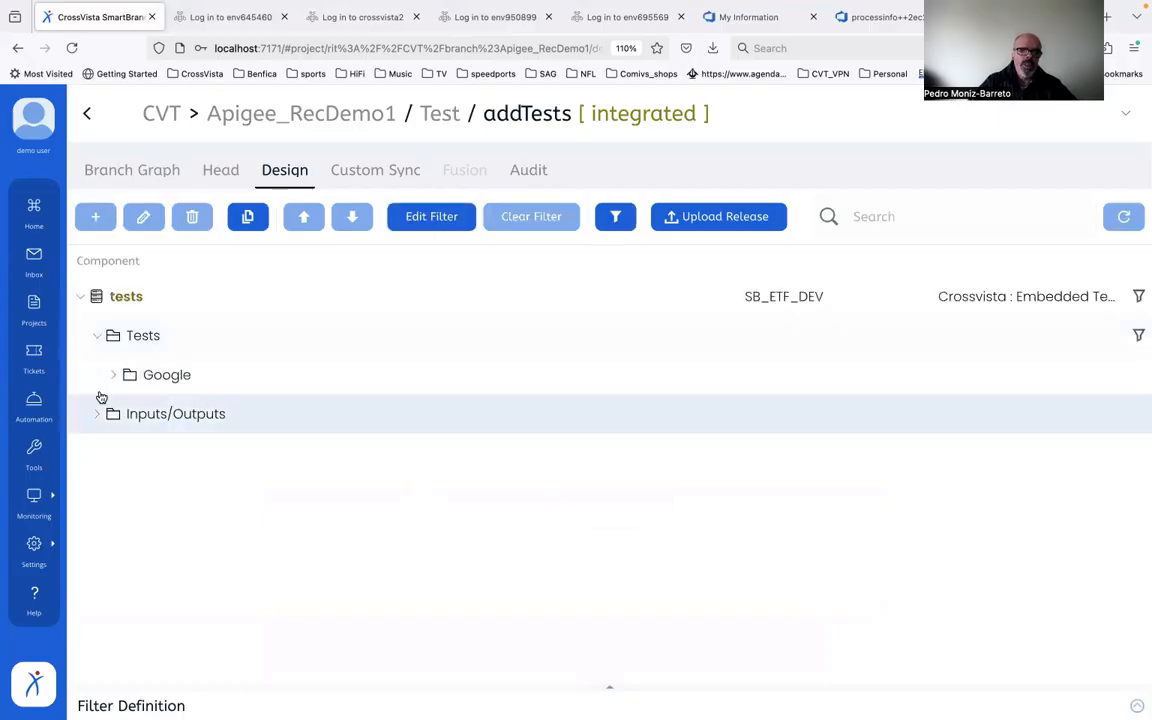
{"action": "left_click", "coordinate": [108, 384]}
{"action": "left_click", "coordinate": [129, 413]}
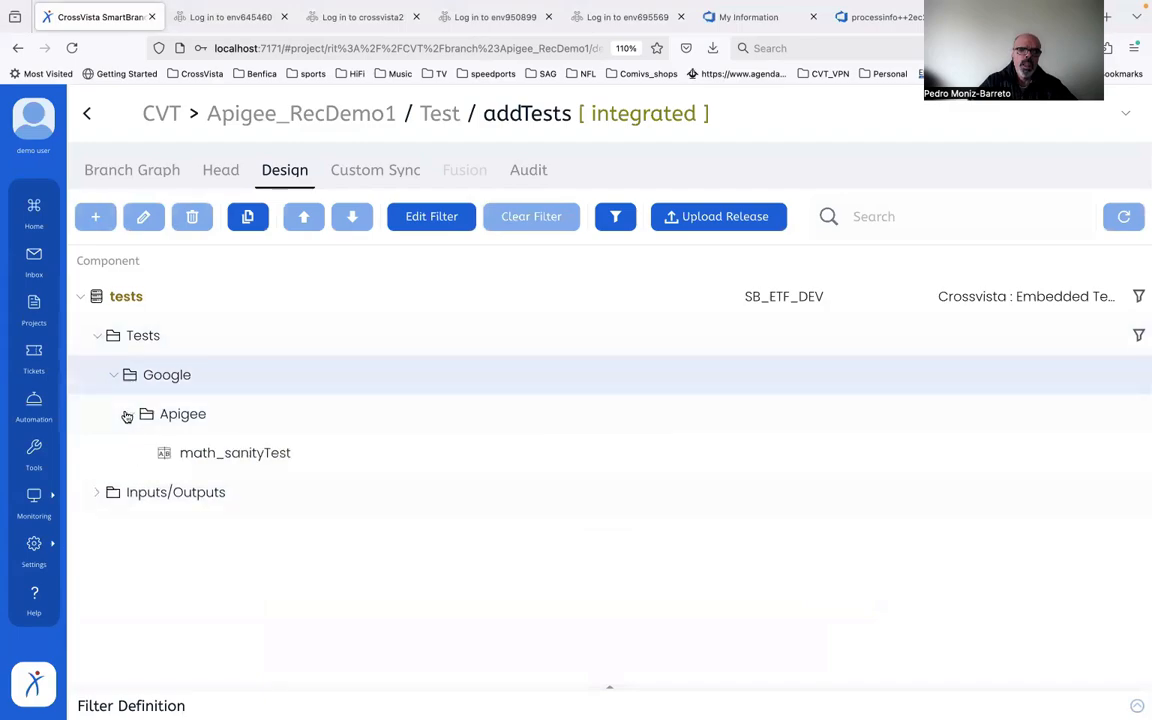
{"action": "left_click", "coordinate": [250, 452]}
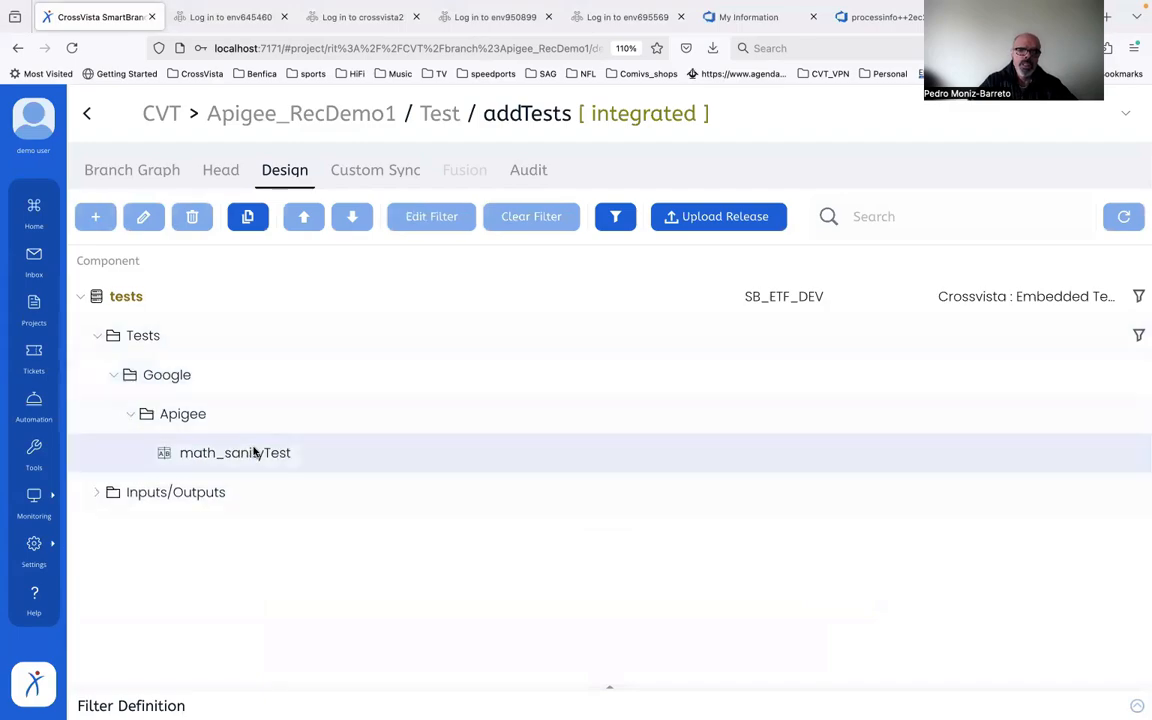
{"action": "left_click", "coordinate": [100, 493]}
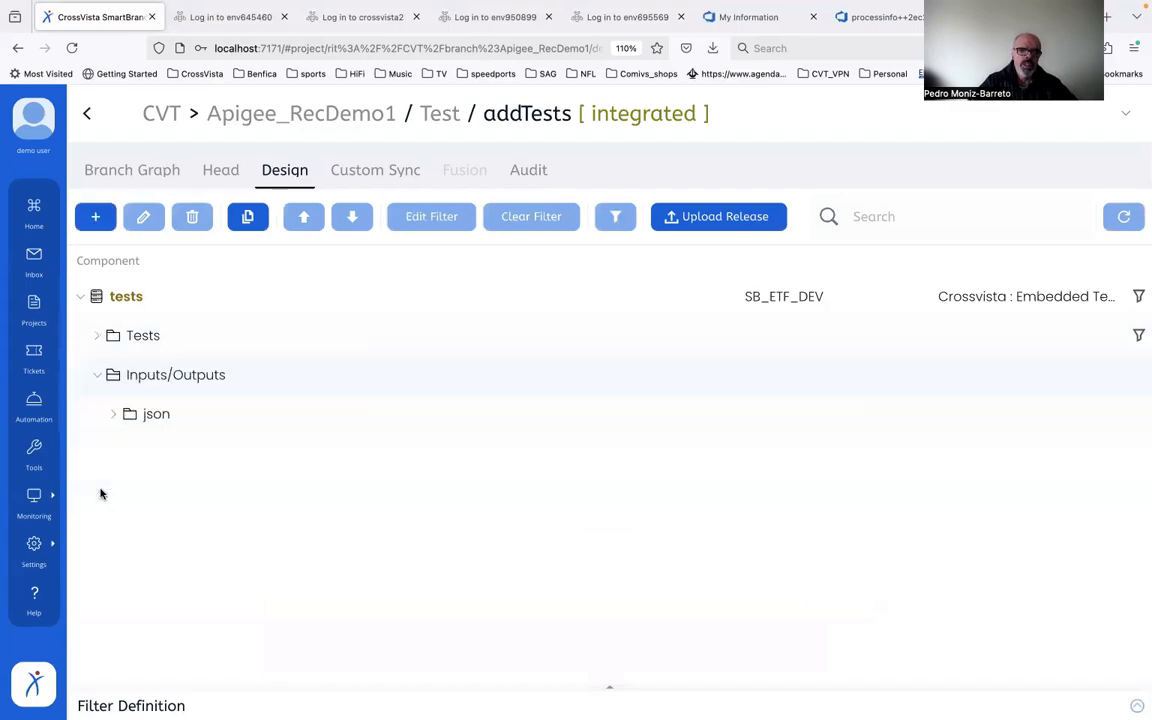
{"action": "left_click", "coordinate": [111, 416]}
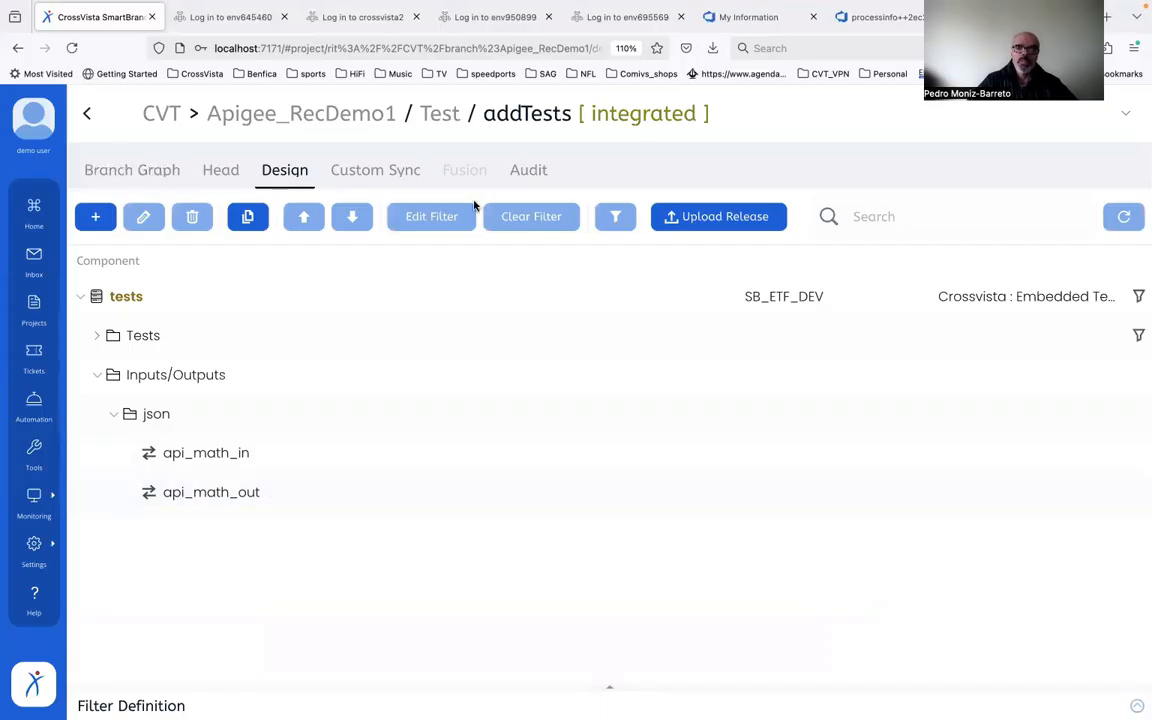
Step: Upload a release of the addTests design, linking the check-in to ticket DM-3 (change 1)
{"action": "left_click", "coordinate": [663, 216]}
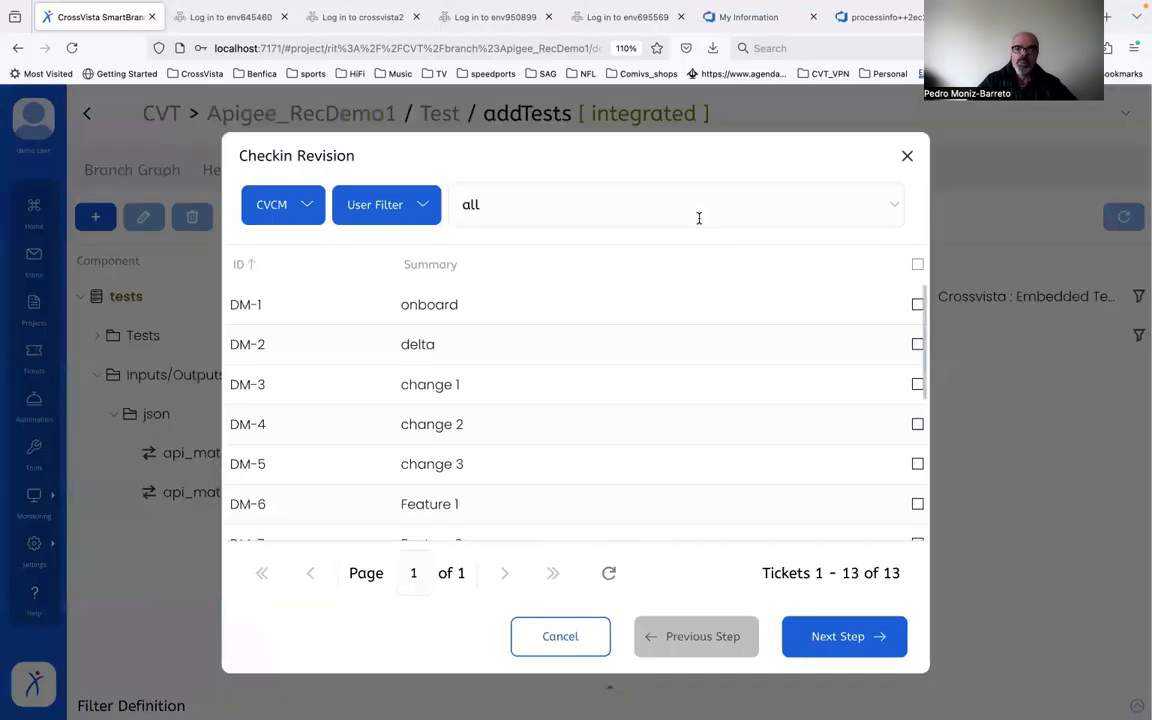
{"action": "left_click", "coordinate": [555, 391]}
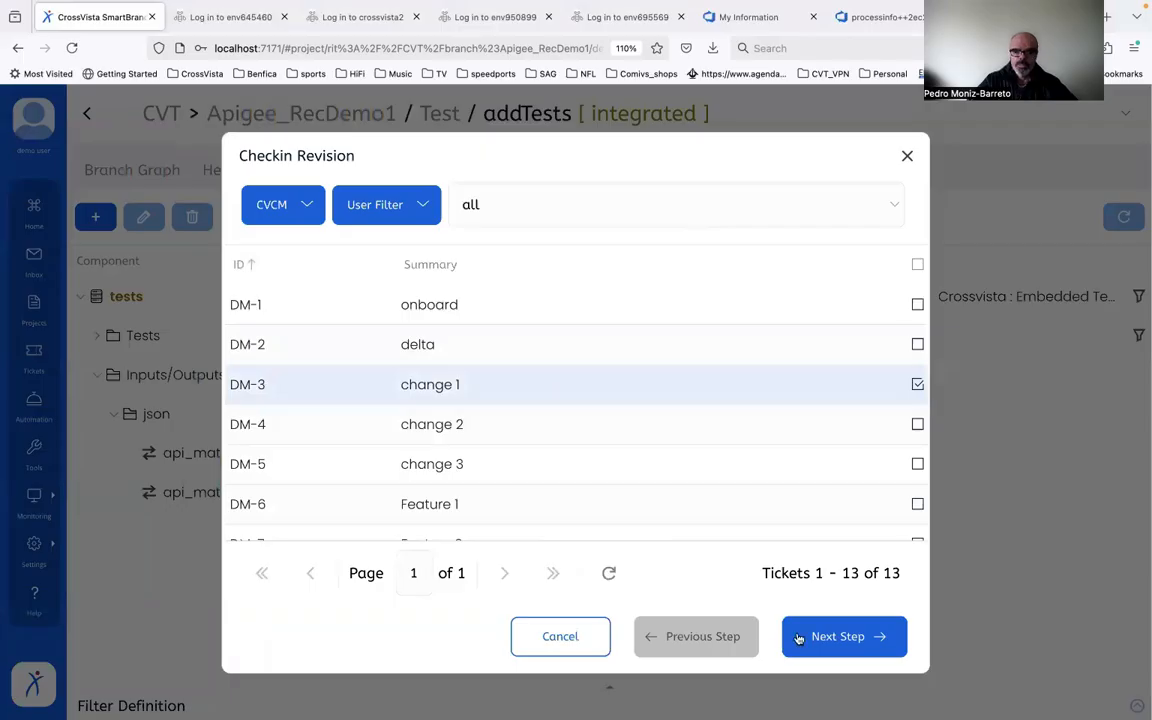
{"action": "left_click", "coordinate": [828, 640]}
{"action": "left_click", "coordinate": [835, 637]}
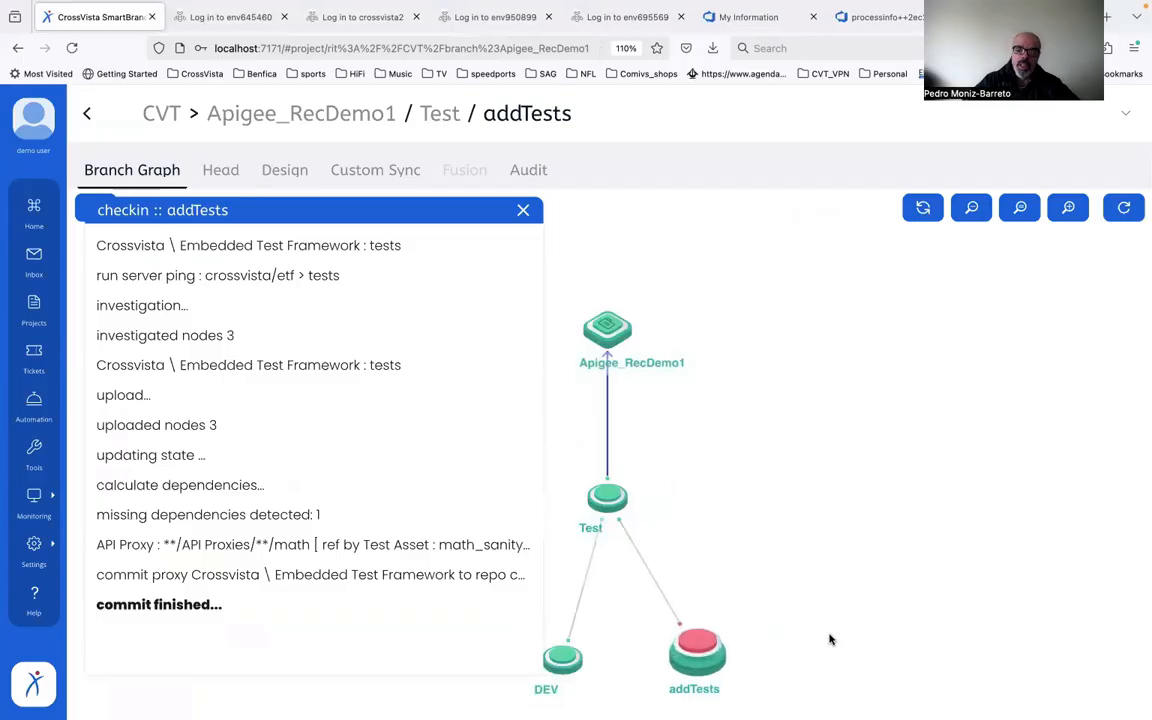
Step: Set the addTests branch to INTEGRATED in the branch graph
{"action": "left_click", "coordinate": [713, 651]}
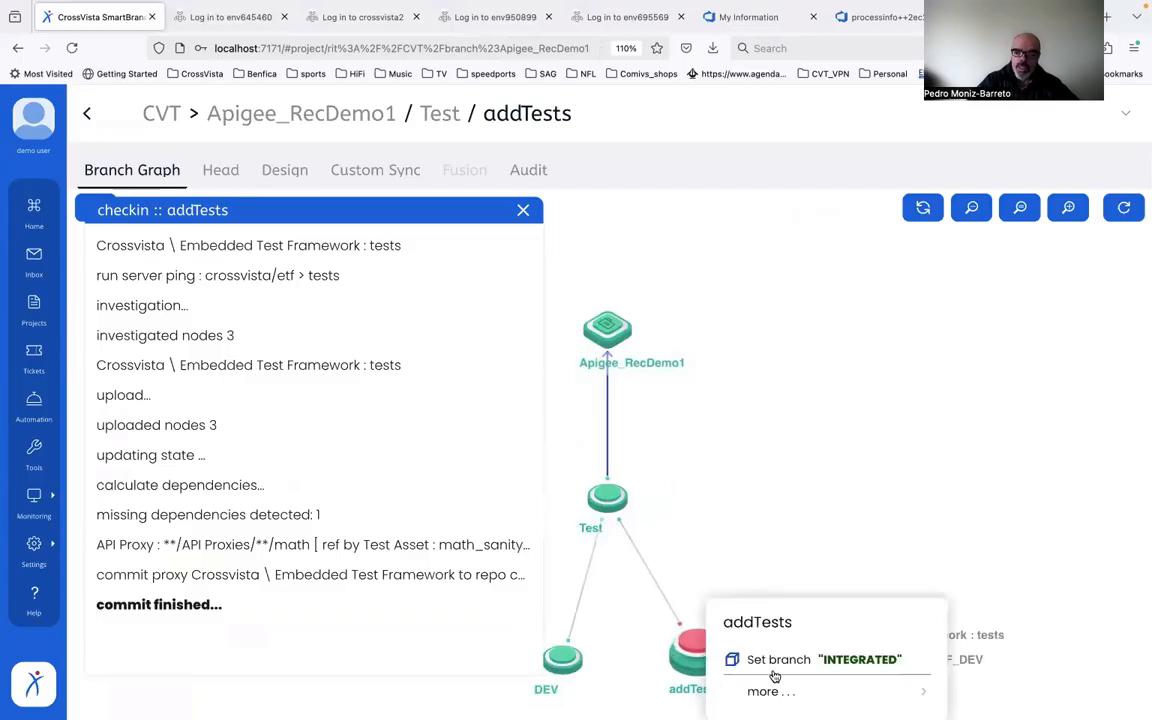
{"action": "left_click", "coordinate": [776, 661]}
{"action": "left_click", "coordinate": [607, 458]}
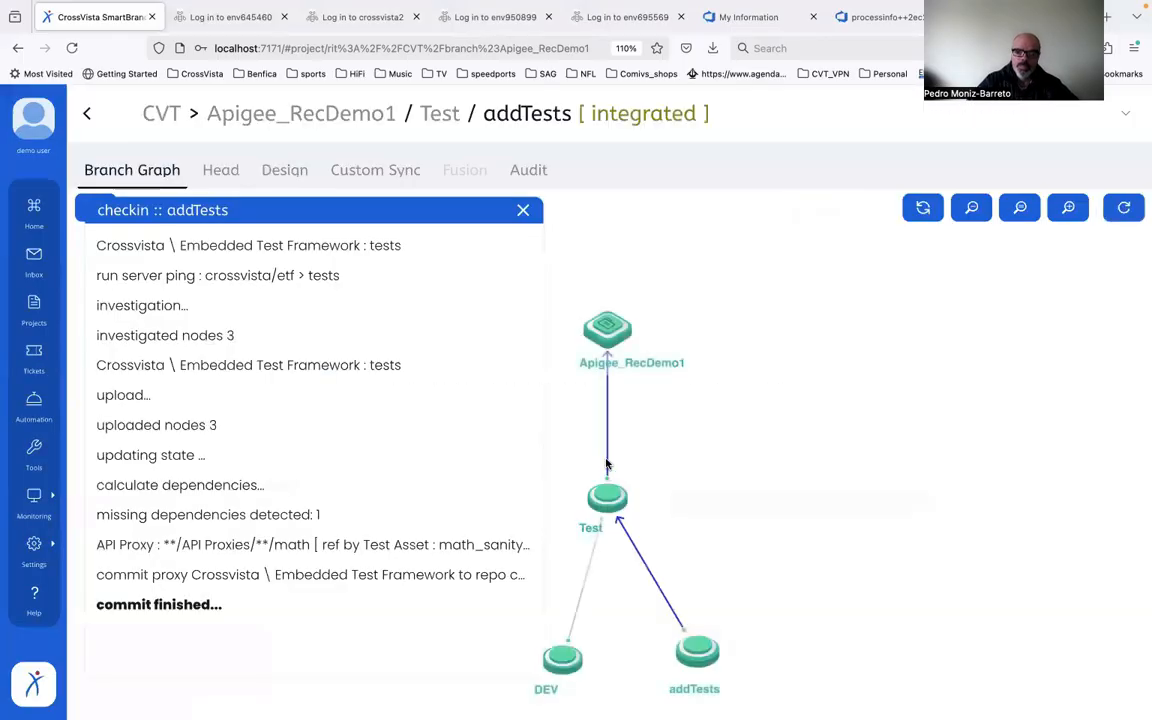
Step: Set up an integration into the Test branch by branches, selecting addTests as the branch to integrate
{"action": "left_click", "coordinate": [608, 505]}
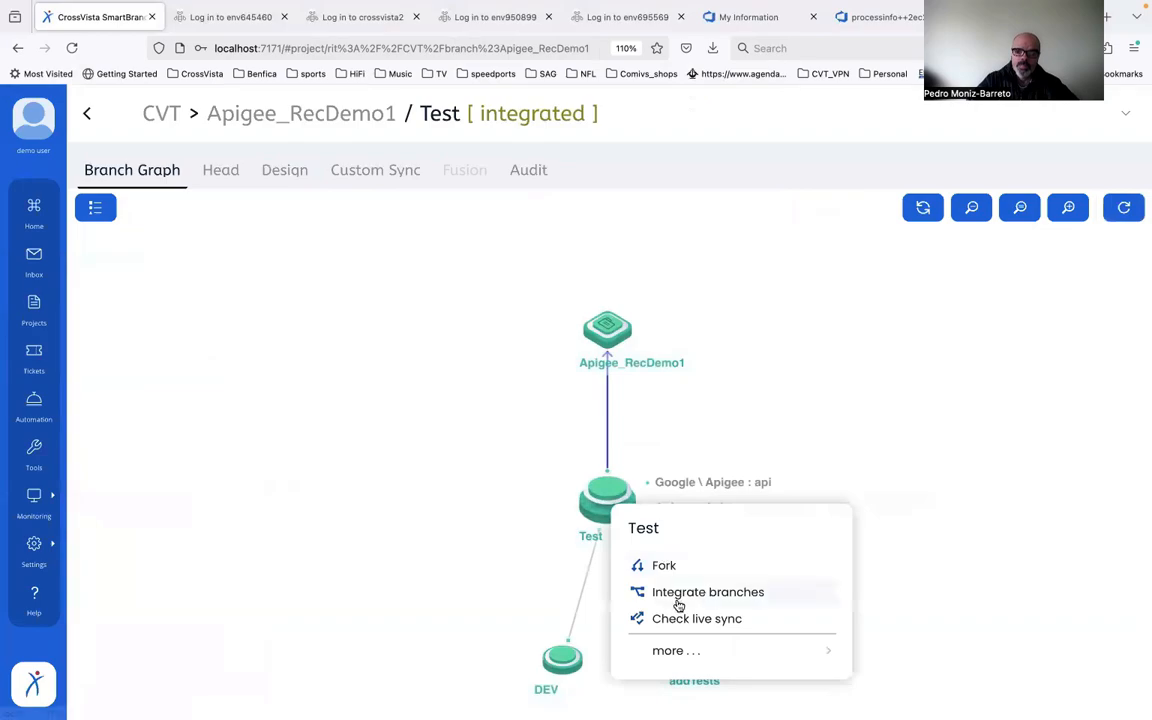
{"action": "left_click", "coordinate": [681, 598]}
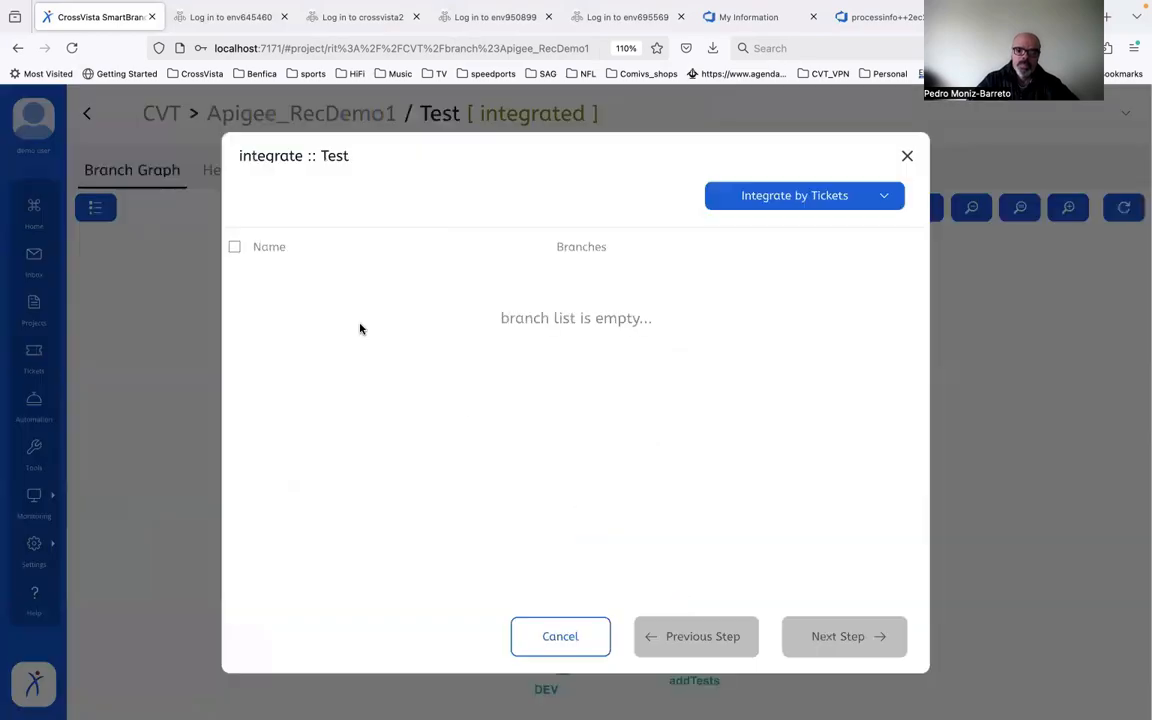
{"action": "left_click", "coordinate": [756, 204]}
{"action": "left_click", "coordinate": [750, 245]}
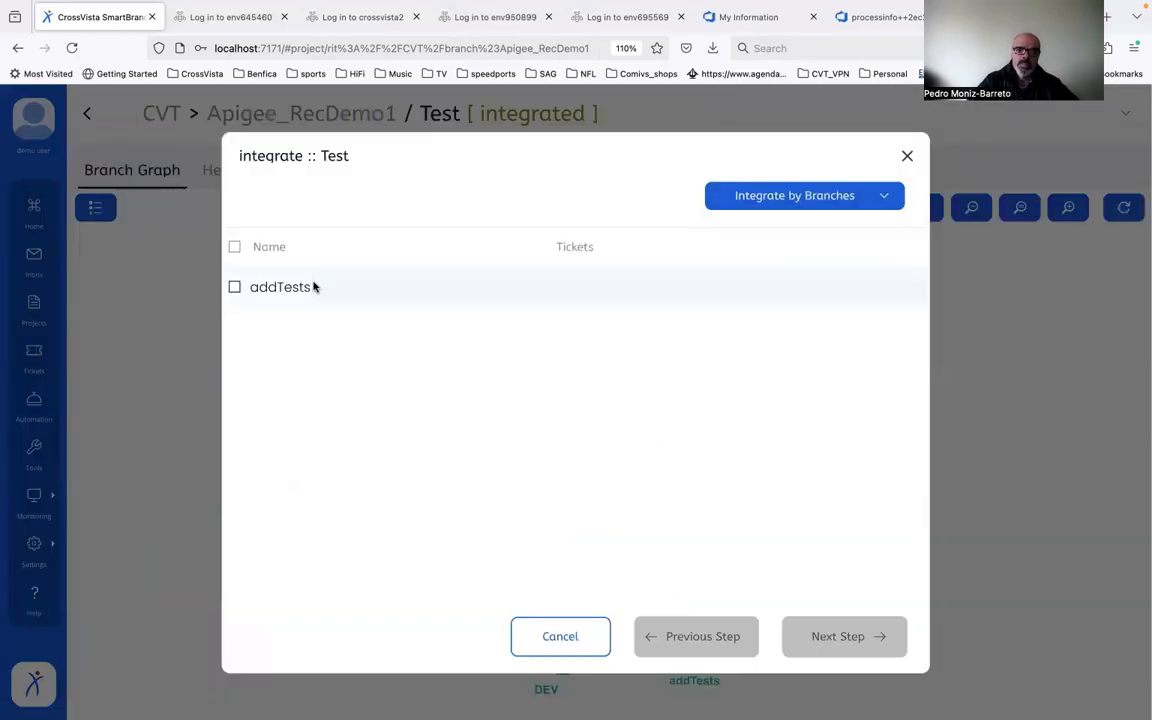
{"action": "left_click", "coordinate": [234, 288]}
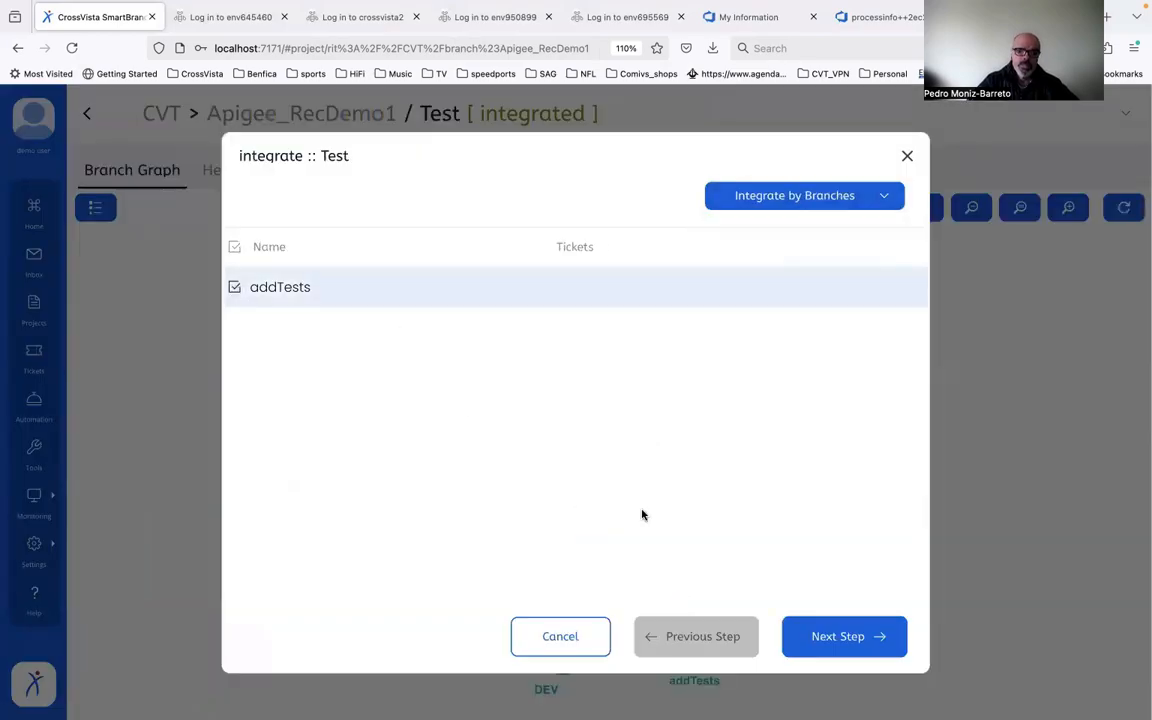
{"action": "left_click", "coordinate": [843, 639]}
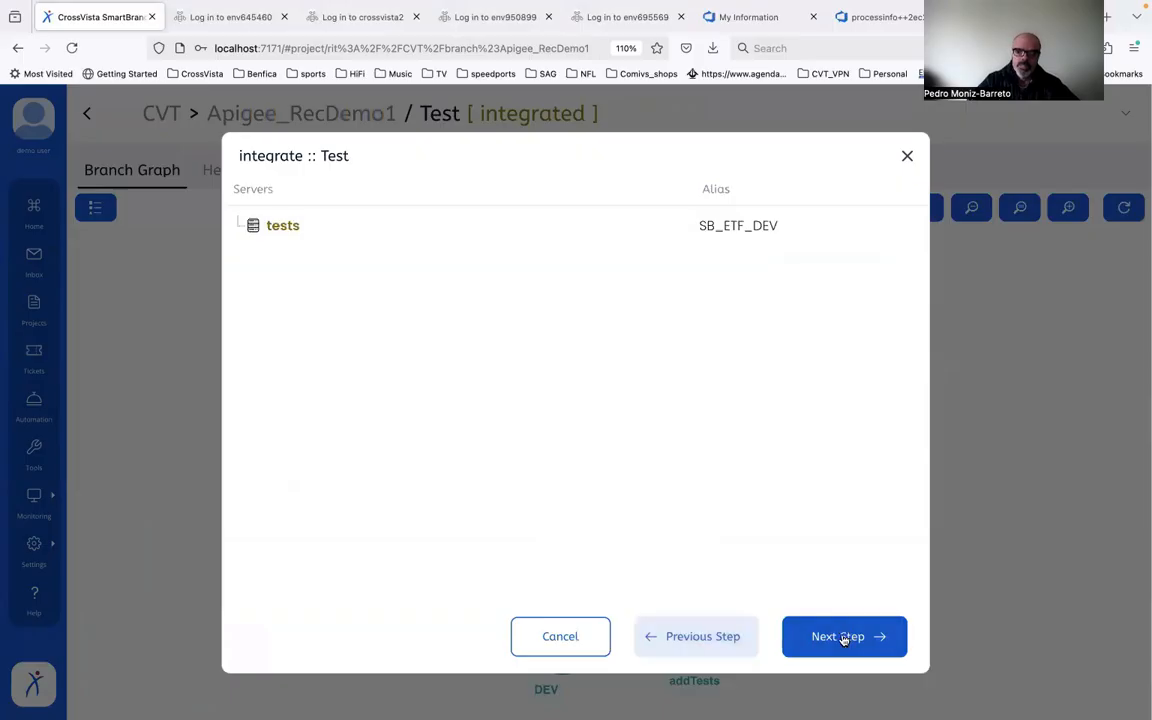
Step: Assign the SB_ETF_INT alias to the tests server and run the Test integration under ticket DM-3 (change 1)
{"action": "left_click", "coordinate": [784, 220]}
{"action": "left_click", "coordinate": [768, 303]}
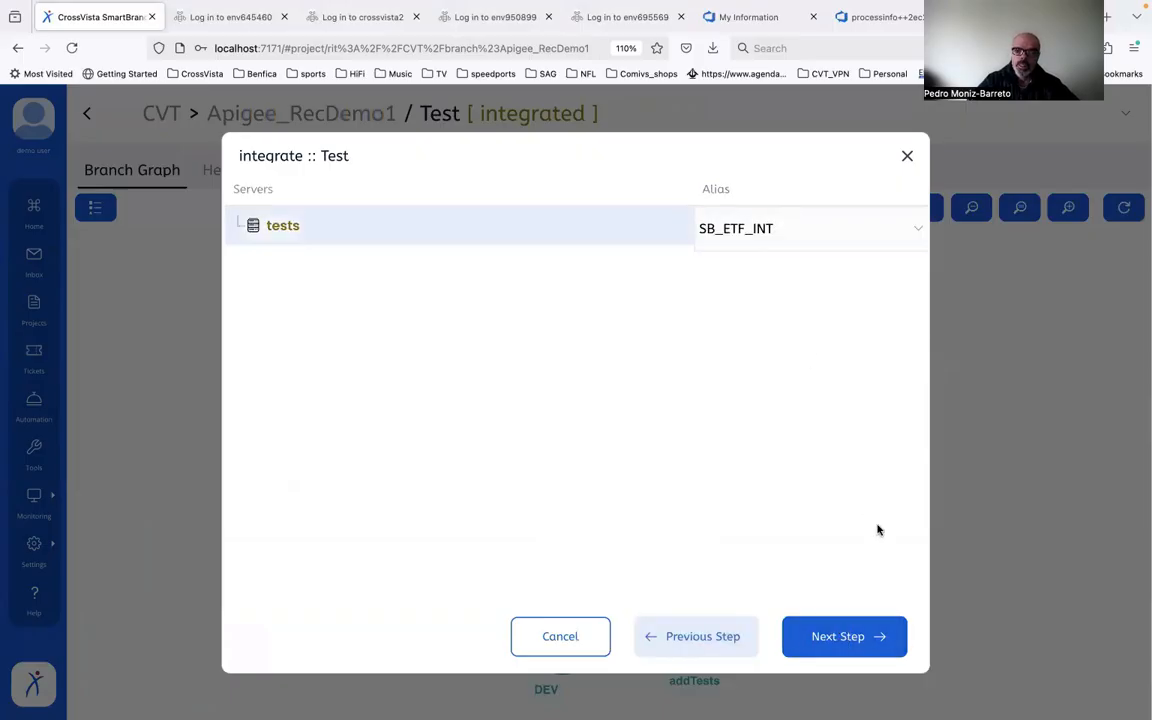
{"action": "left_click", "coordinate": [843, 636]}
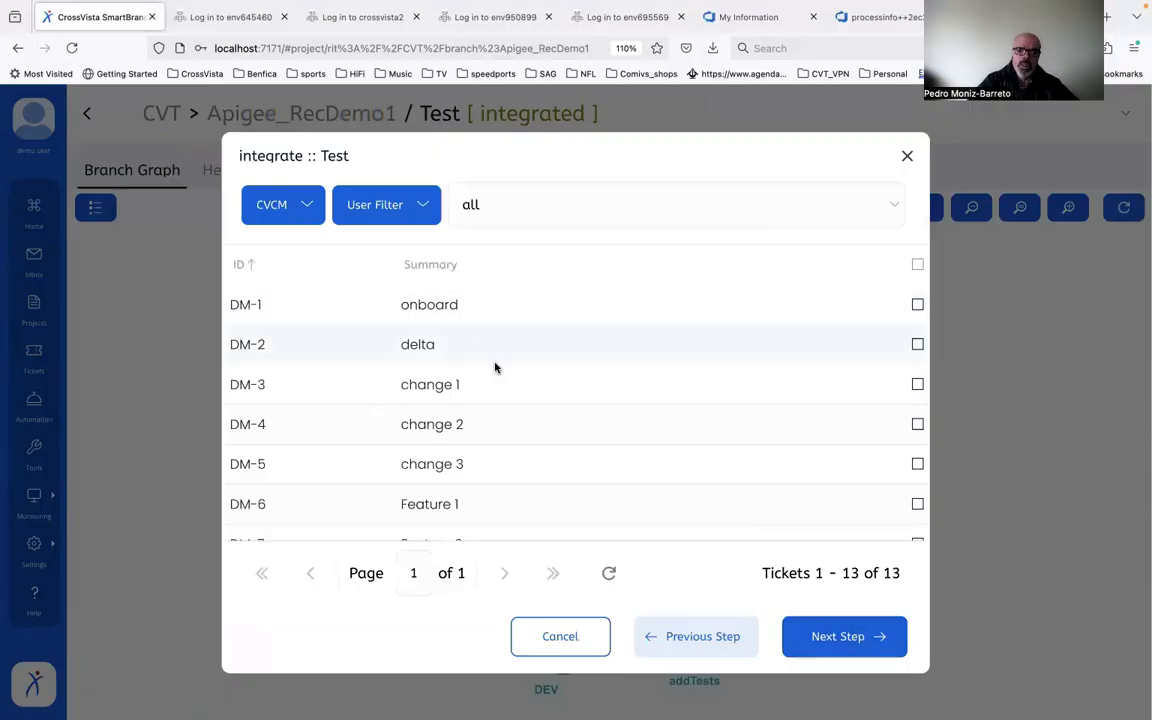
{"action": "left_click", "coordinate": [514, 386]}
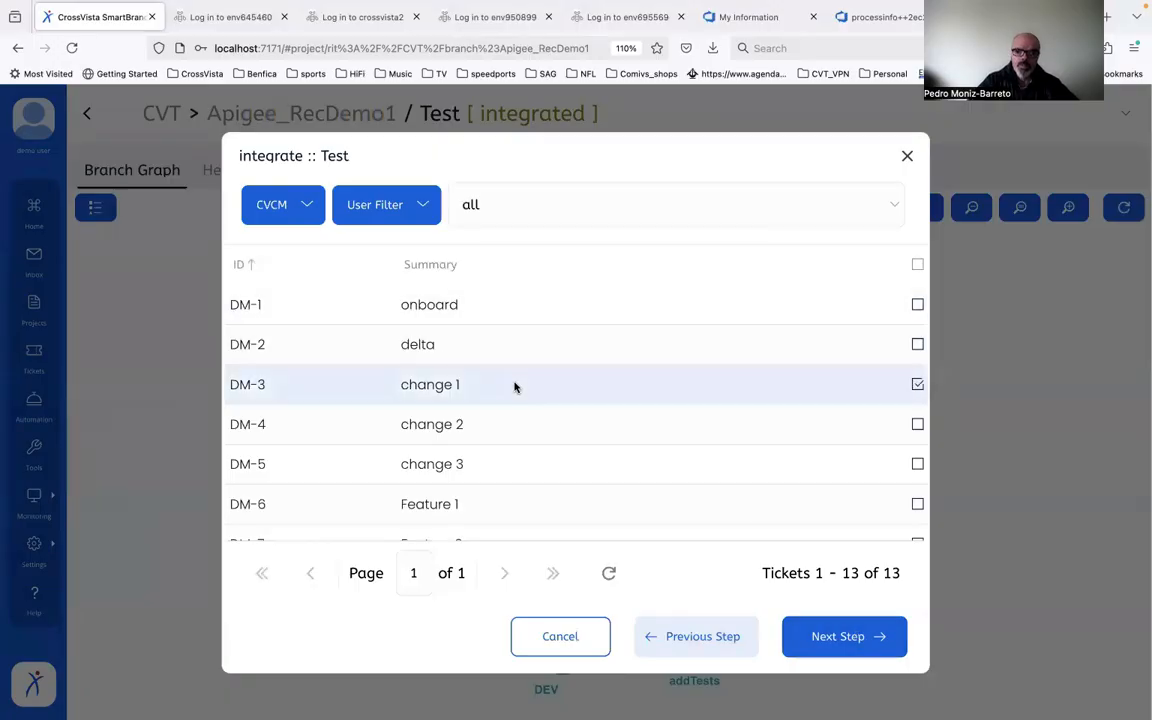
{"action": "left_click", "coordinate": [823, 634]}
{"action": "left_click", "coordinate": [835, 635]}
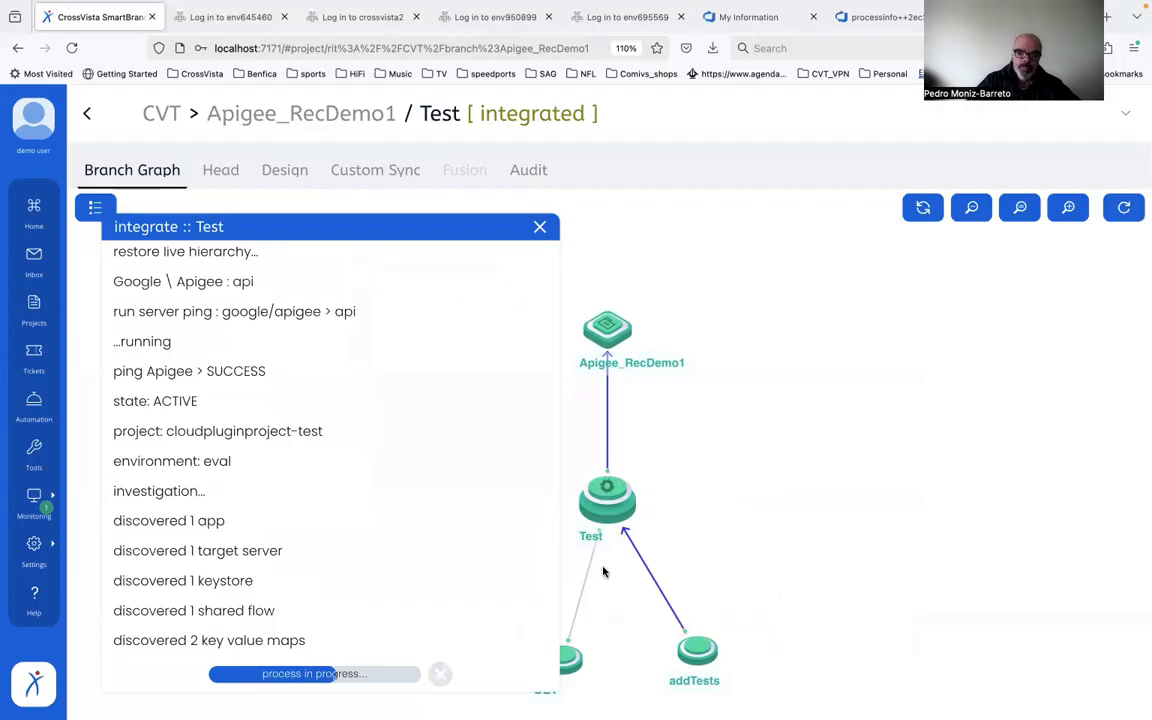
{"action": "left_click_drag", "start_coordinate": [558, 550], "coordinate": [896, 543]}
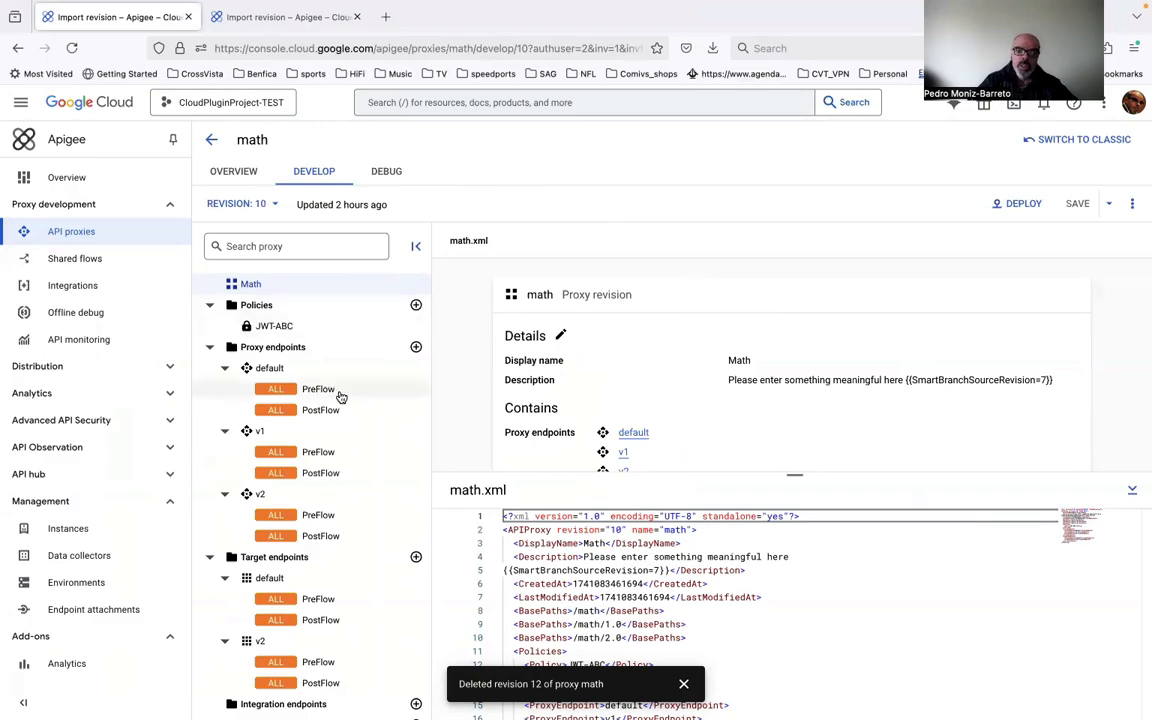
Step: In the Google Cloud Apigee console, add the existing JWT-ABC policy to the request PreFlow of the math proxy's default endpoint
{"action": "left_click", "coordinate": [312, 328]}
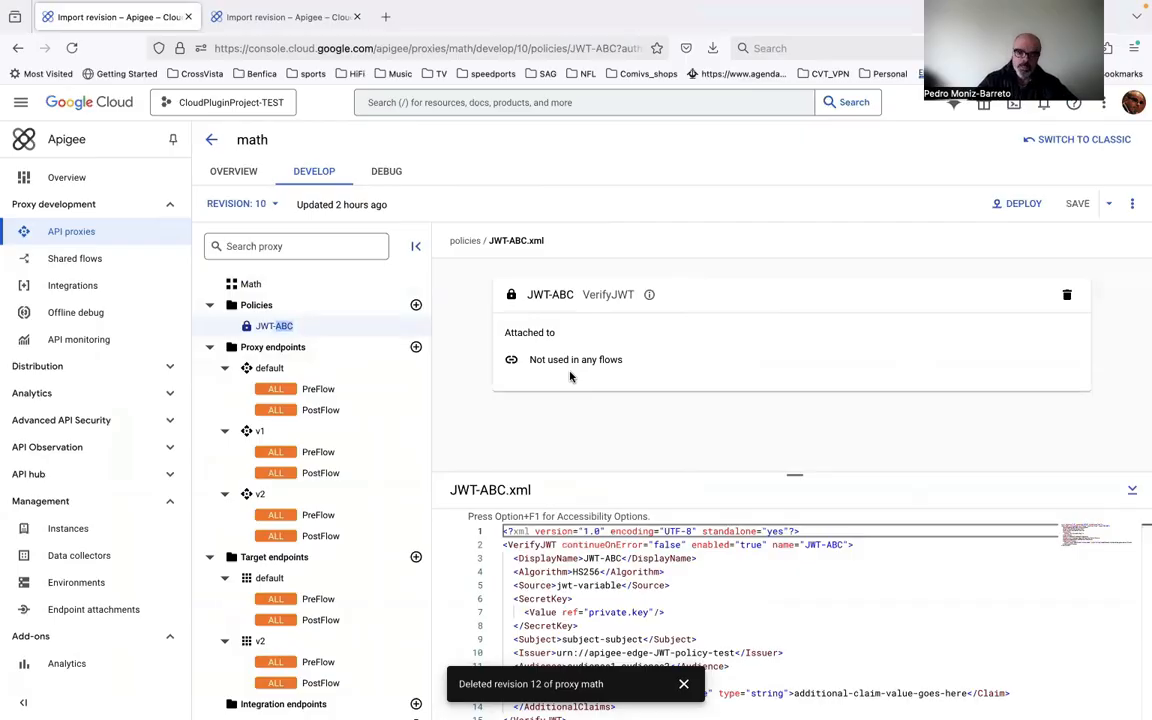
{"action": "left_click", "coordinate": [321, 391]}
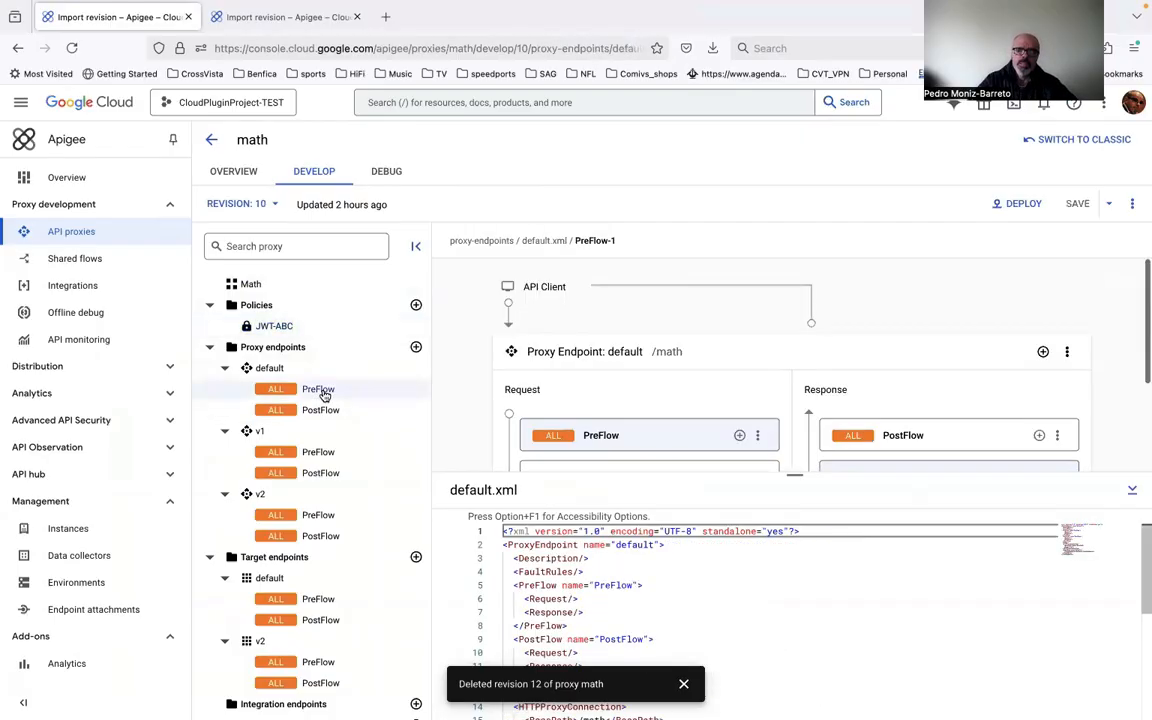
{"action": "left_click", "coordinate": [739, 435]}
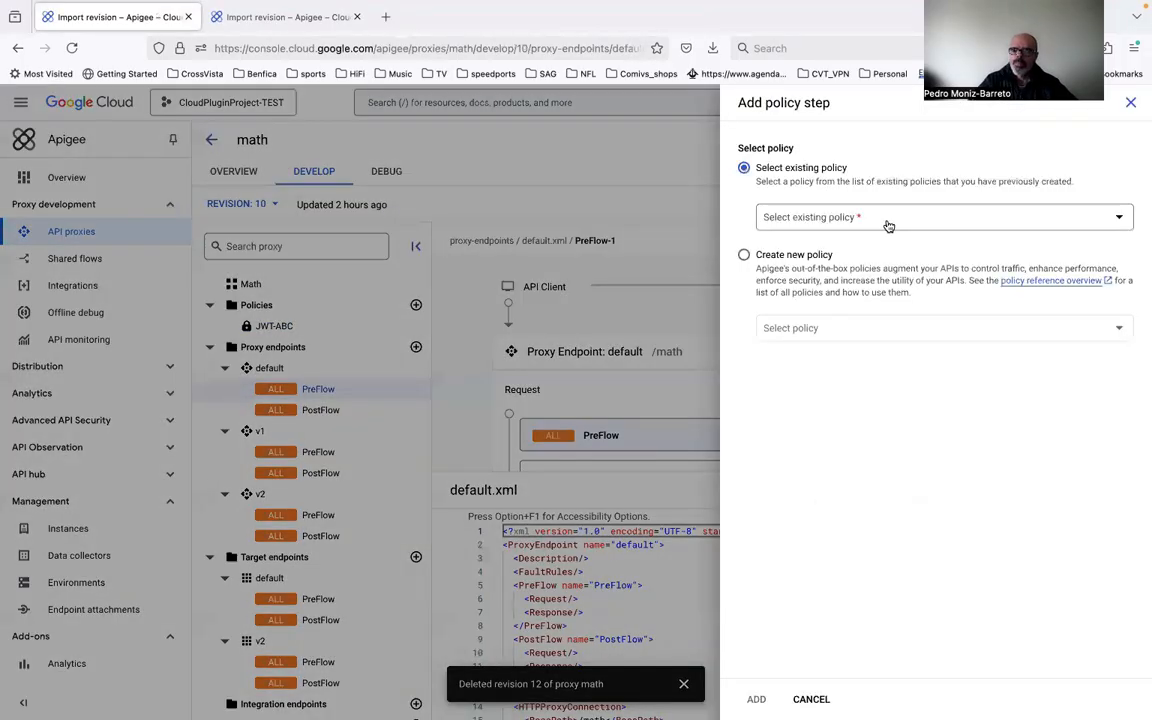
{"action": "left_click", "coordinate": [886, 222]}
{"action": "left_click", "coordinate": [858, 294]}
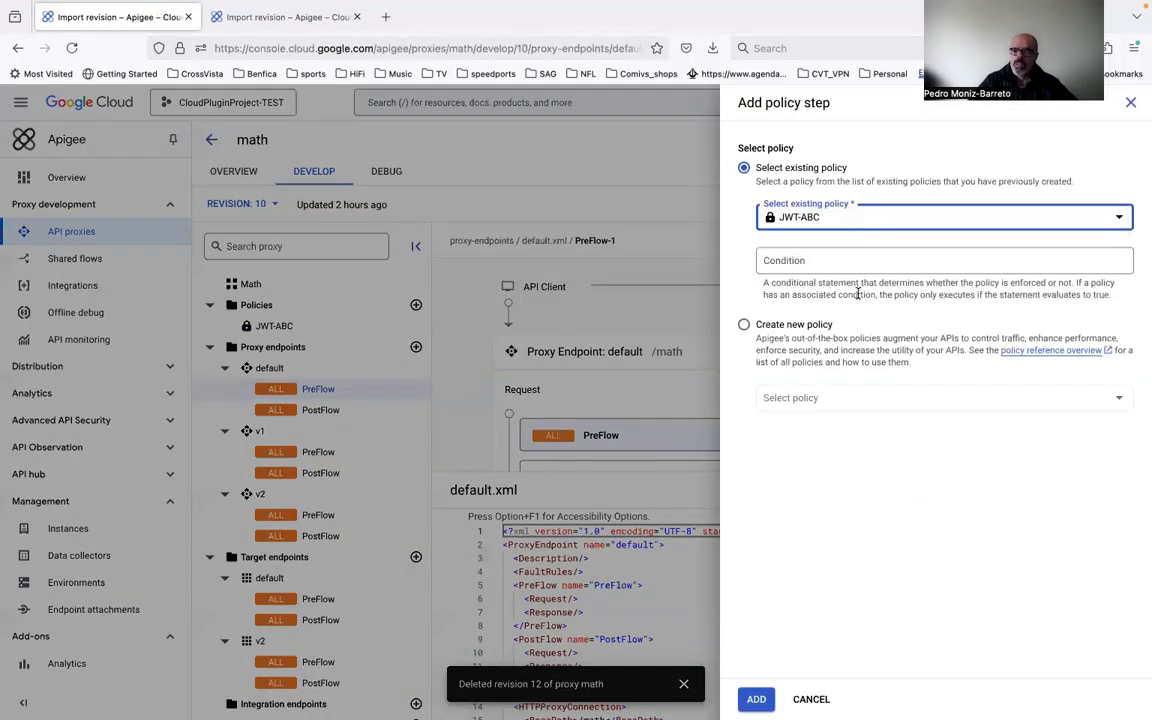
{"action": "left_click", "coordinate": [756, 699]}
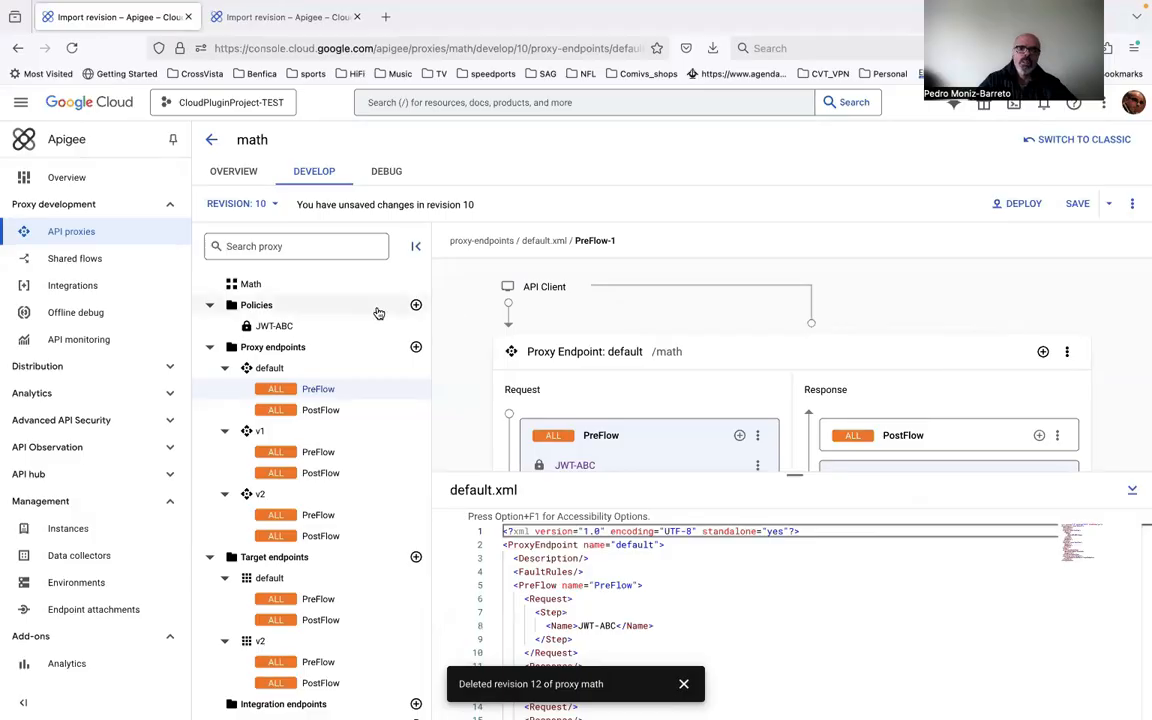
Step: Begin a new policy for the math proxy, choosing the Access Control security type
{"action": "left_click", "coordinate": [305, 289]}
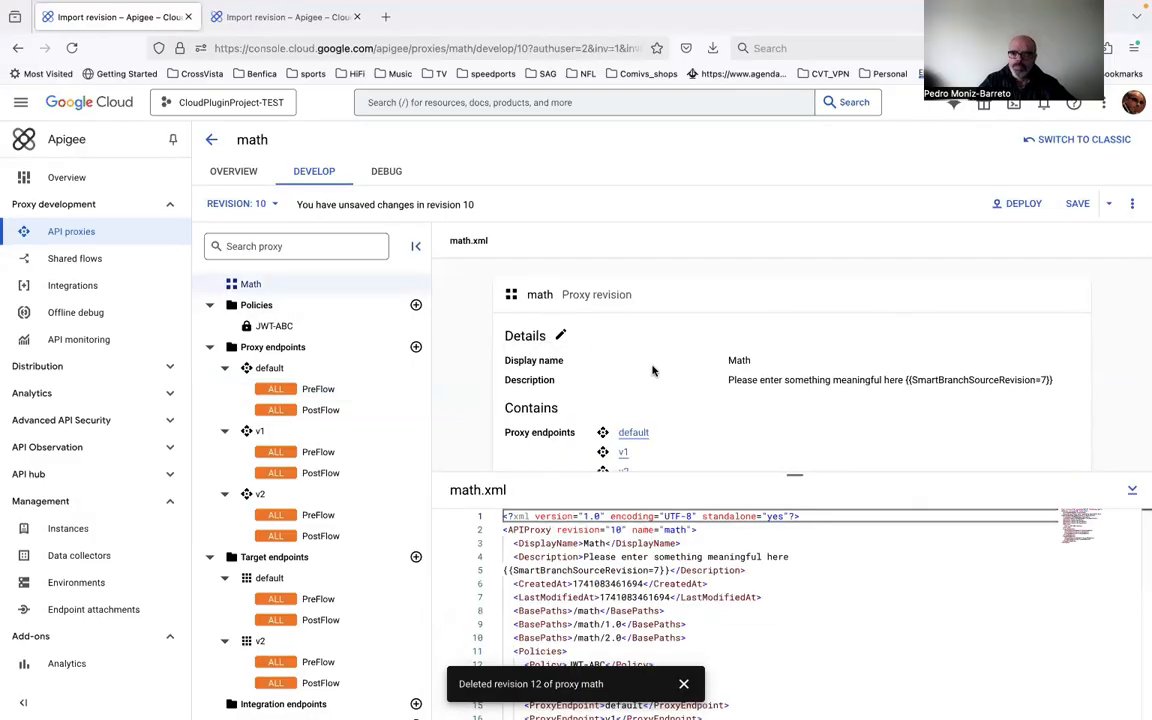
{"action": "scroll", "coordinate": [652, 371], "scroll_direction": "down", "scroll_amount": 1}
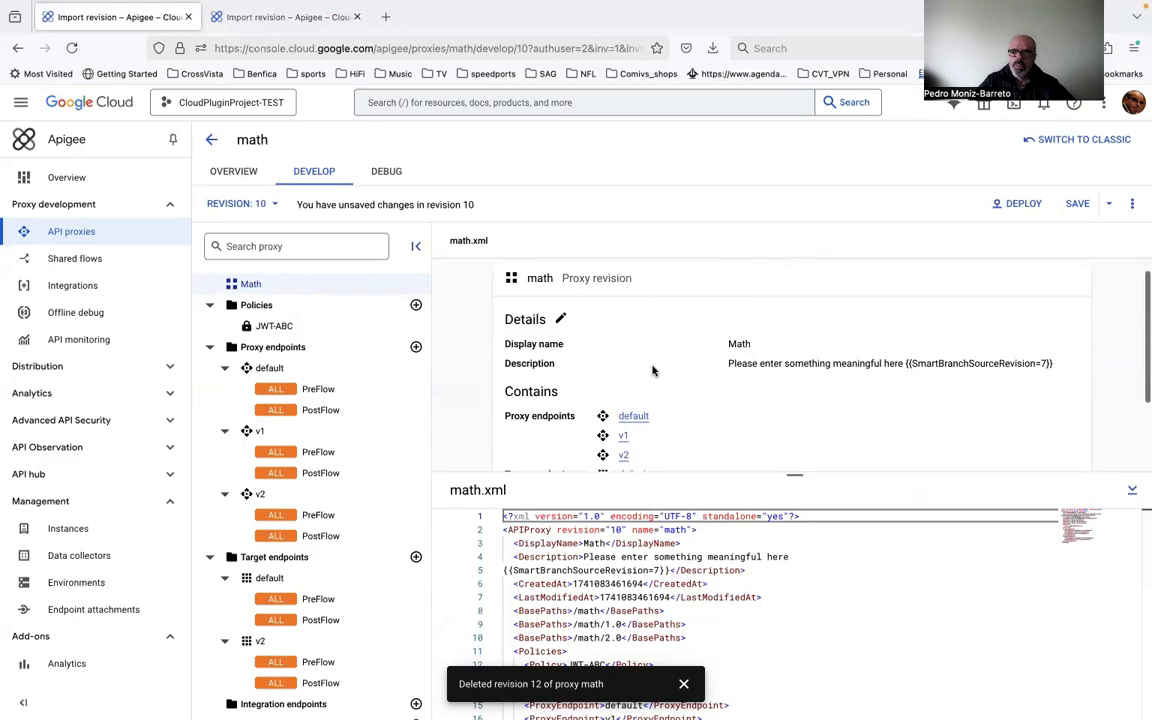
{"action": "scroll", "coordinate": [652, 371], "scroll_direction": "down", "scroll_amount": 2}
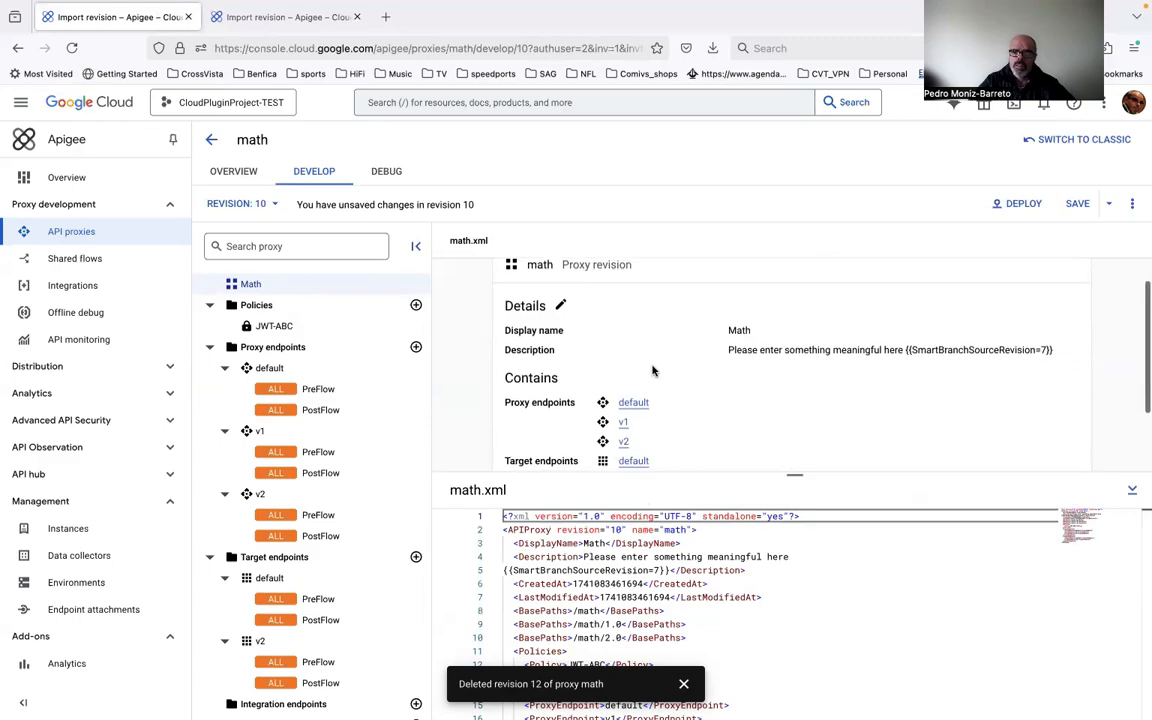
{"action": "scroll", "coordinate": [652, 371], "scroll_direction": "up", "scroll_amount": 3}
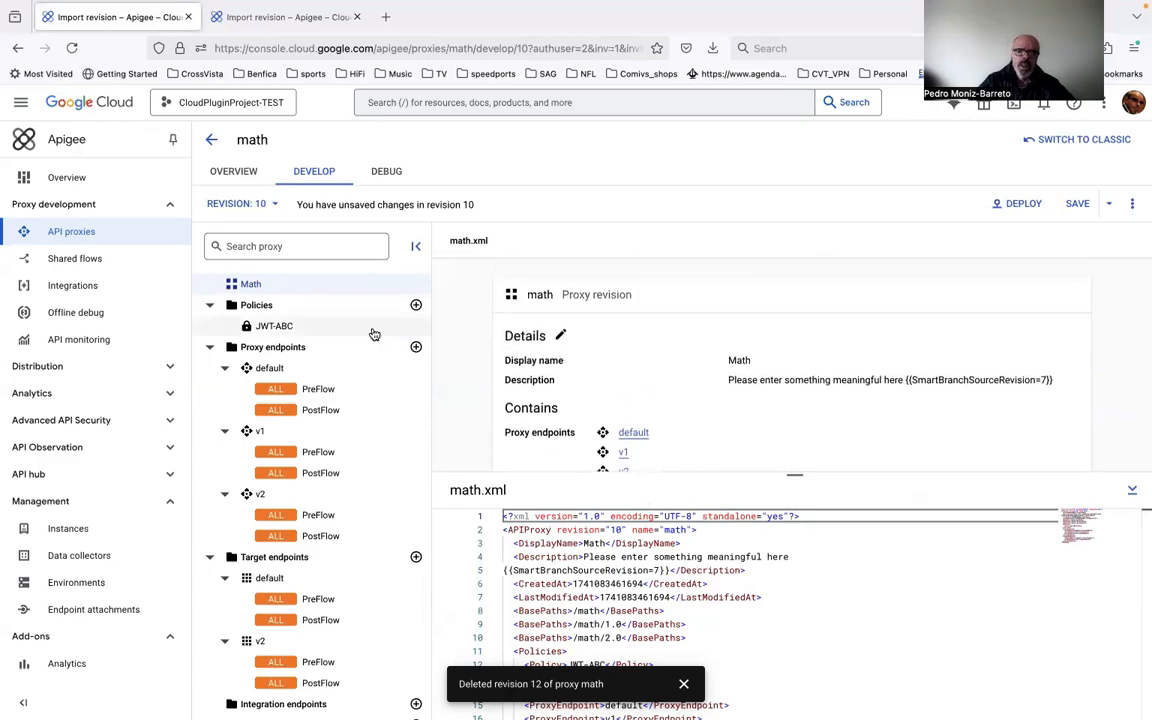
{"action": "left_click", "coordinate": [417, 307]}
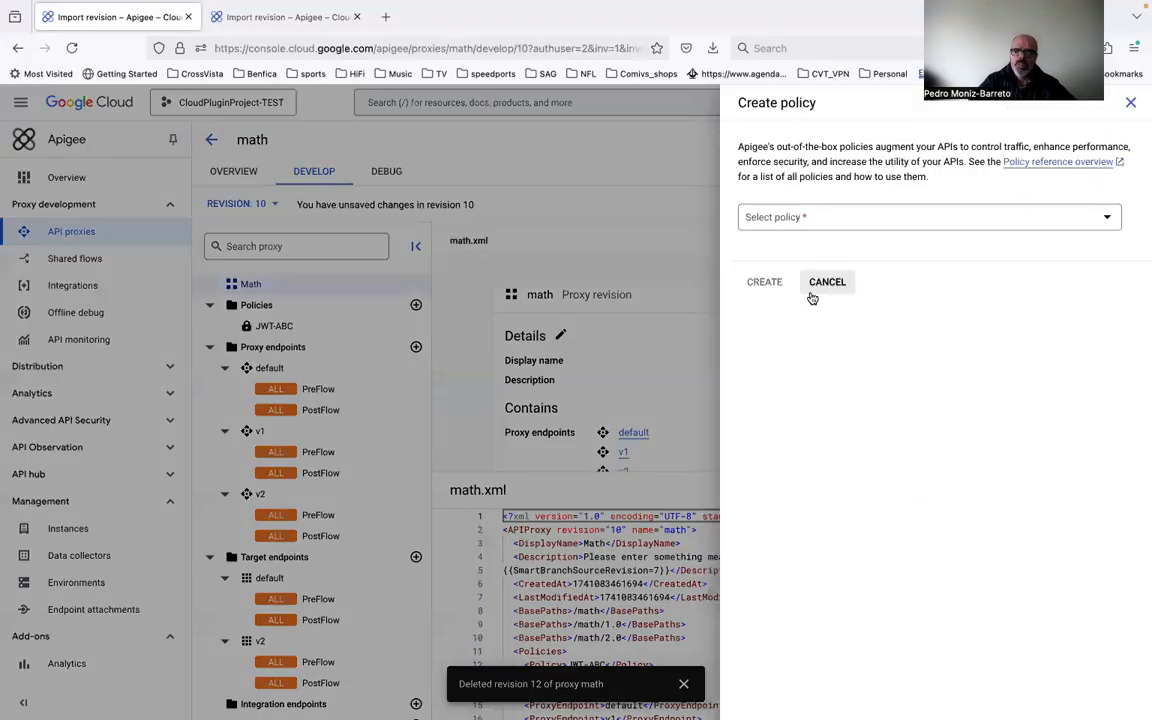
{"action": "left_click", "coordinate": [869, 221]}
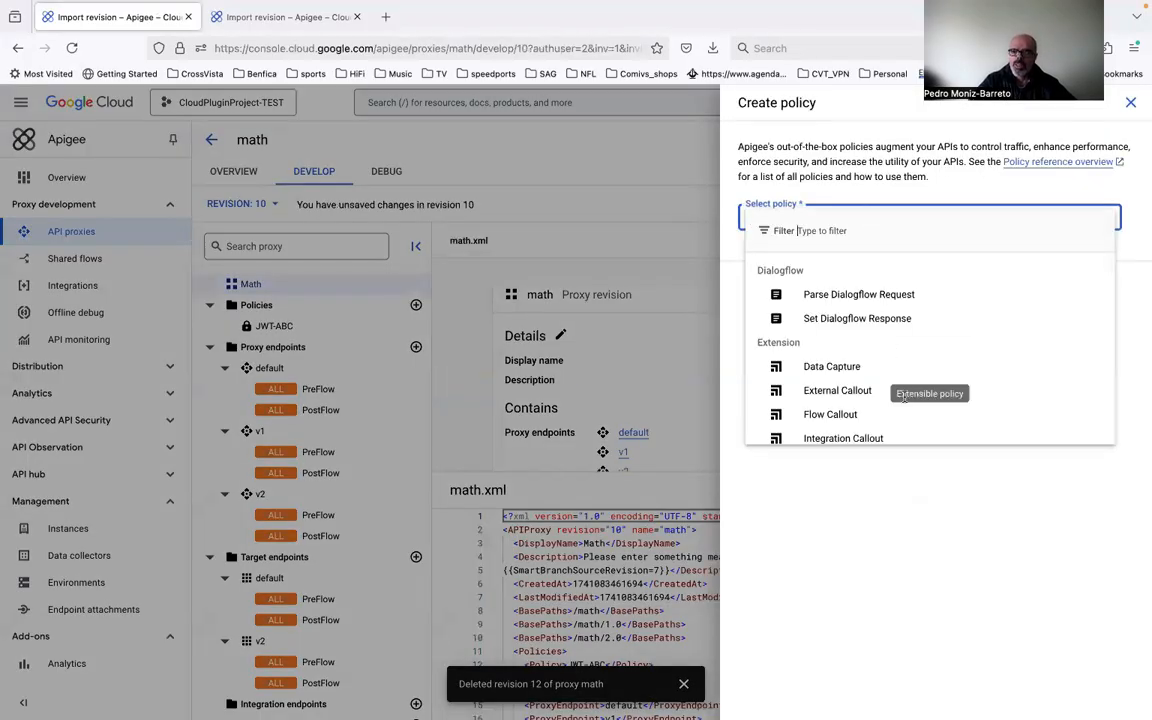
{"action": "scroll", "coordinate": [864, 388], "scroll_direction": "down", "scroll_amount": 5}
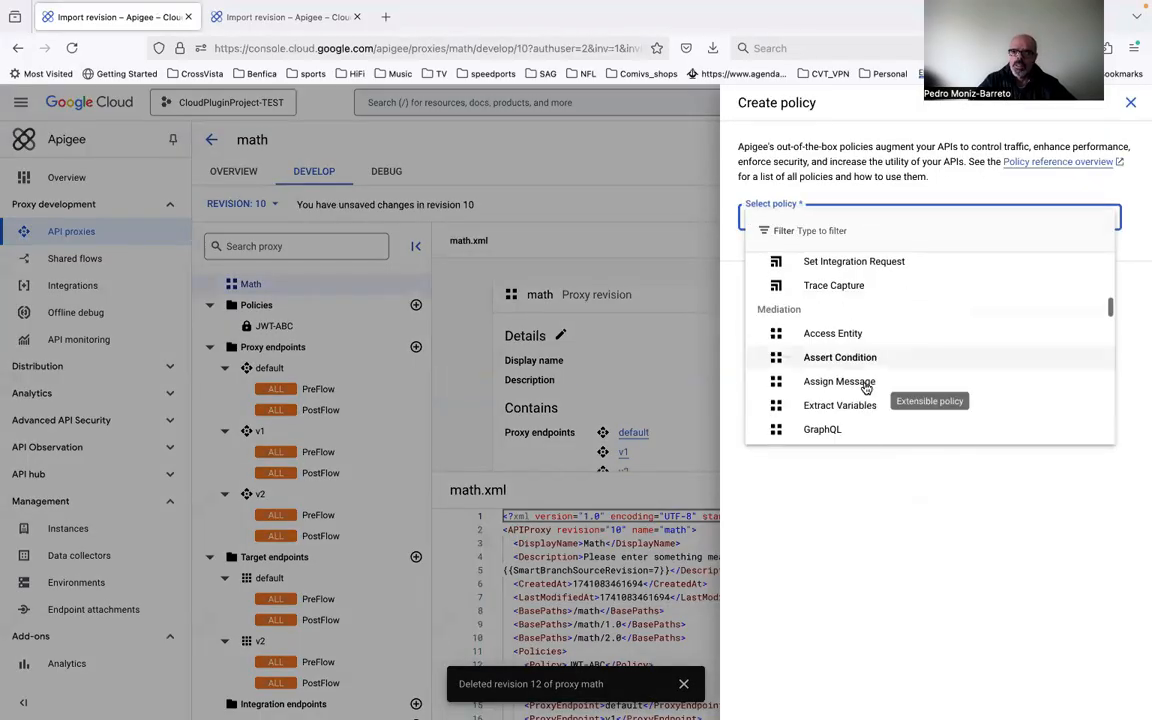
{"action": "scroll", "coordinate": [866, 388], "scroll_direction": "down", "scroll_amount": 5}
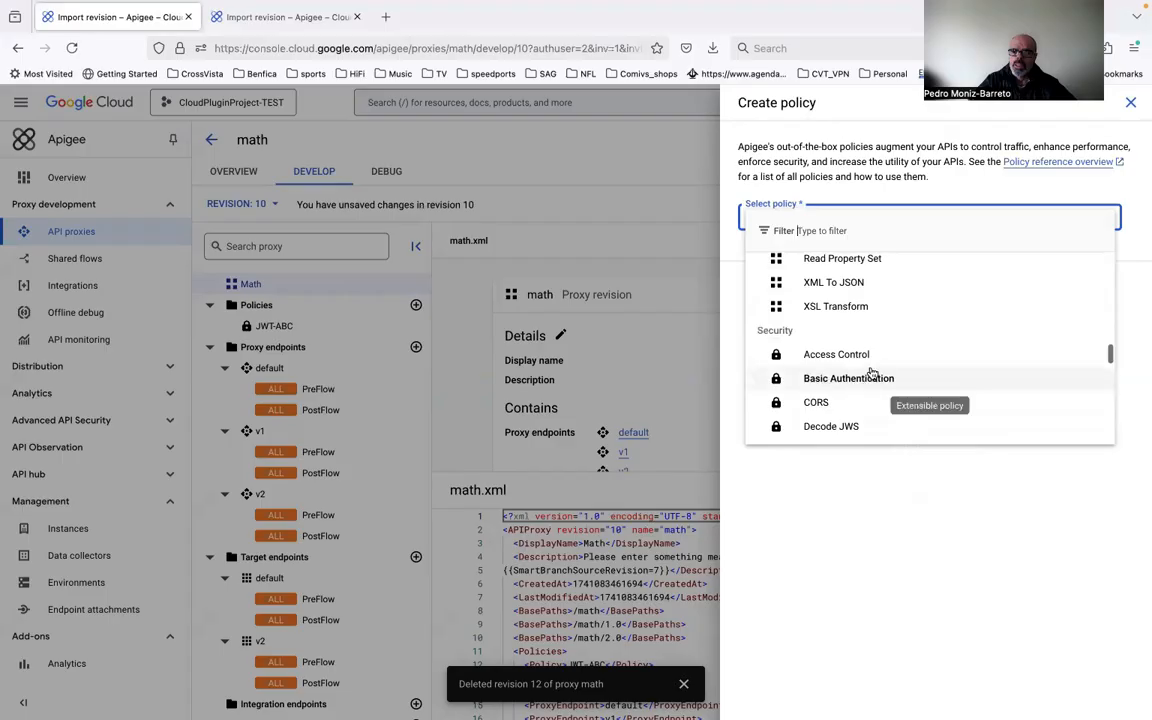
{"action": "left_click", "coordinate": [867, 356]}
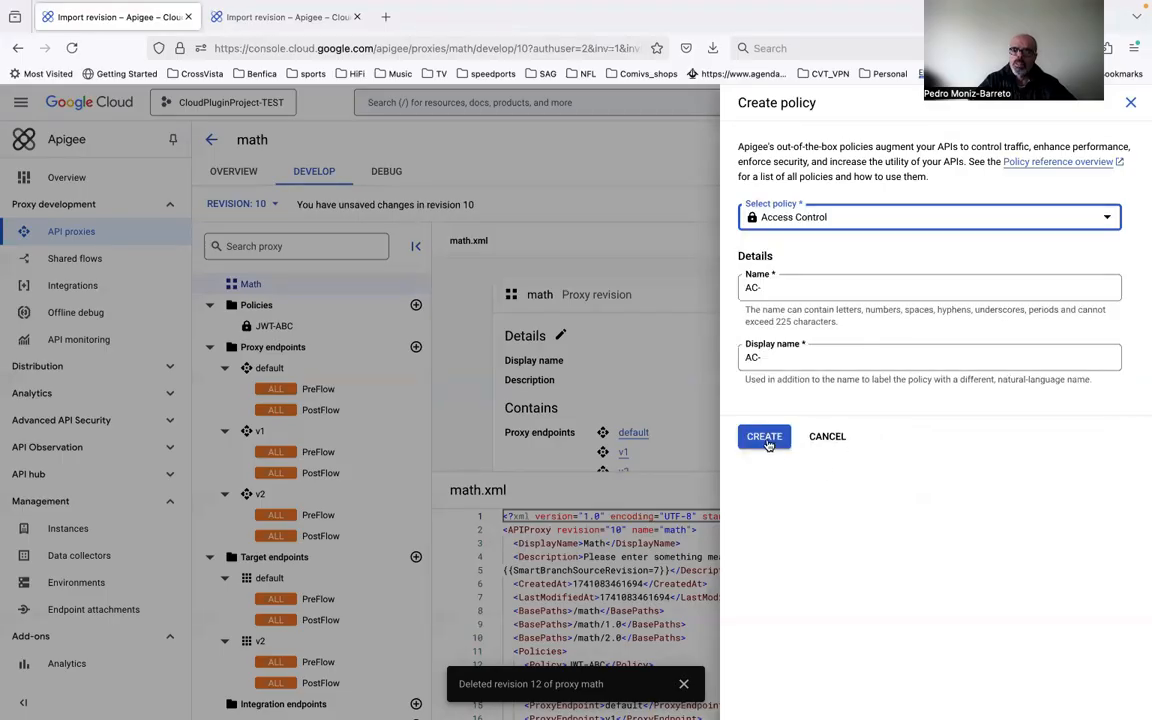
Step: Create the Access Control policy with AC-Math as both its name and display name
{"action": "left_click", "coordinate": [795, 285]}
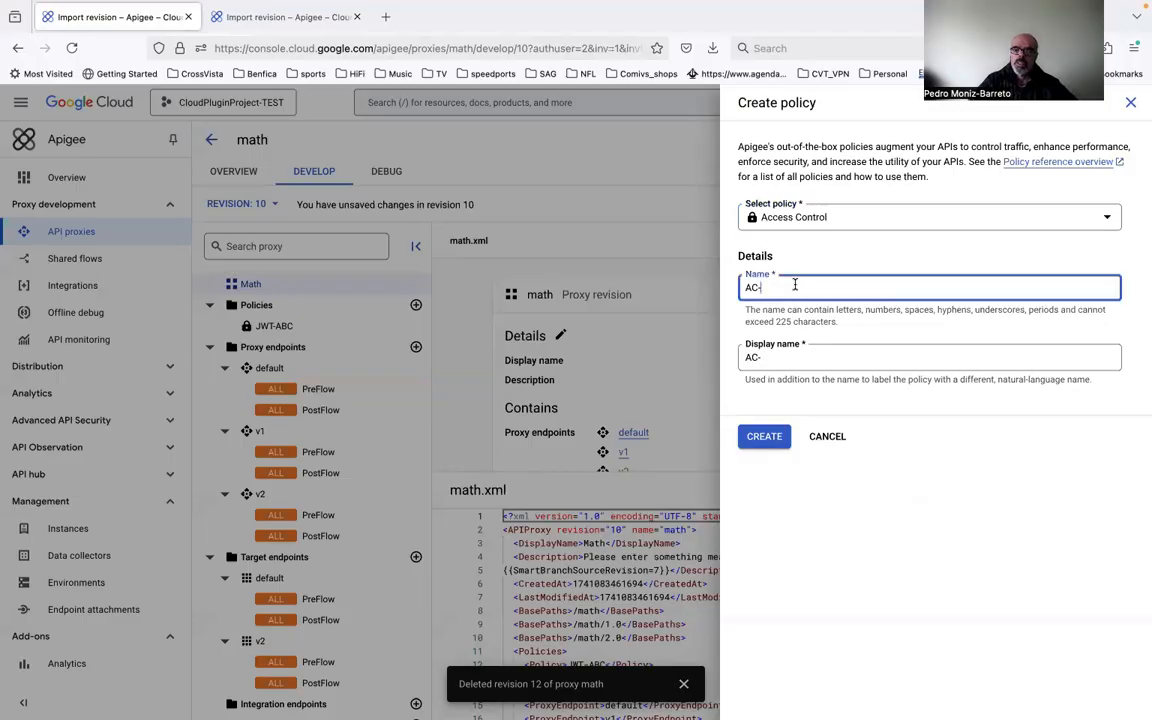
{"action": "type", "text": "Mat"}
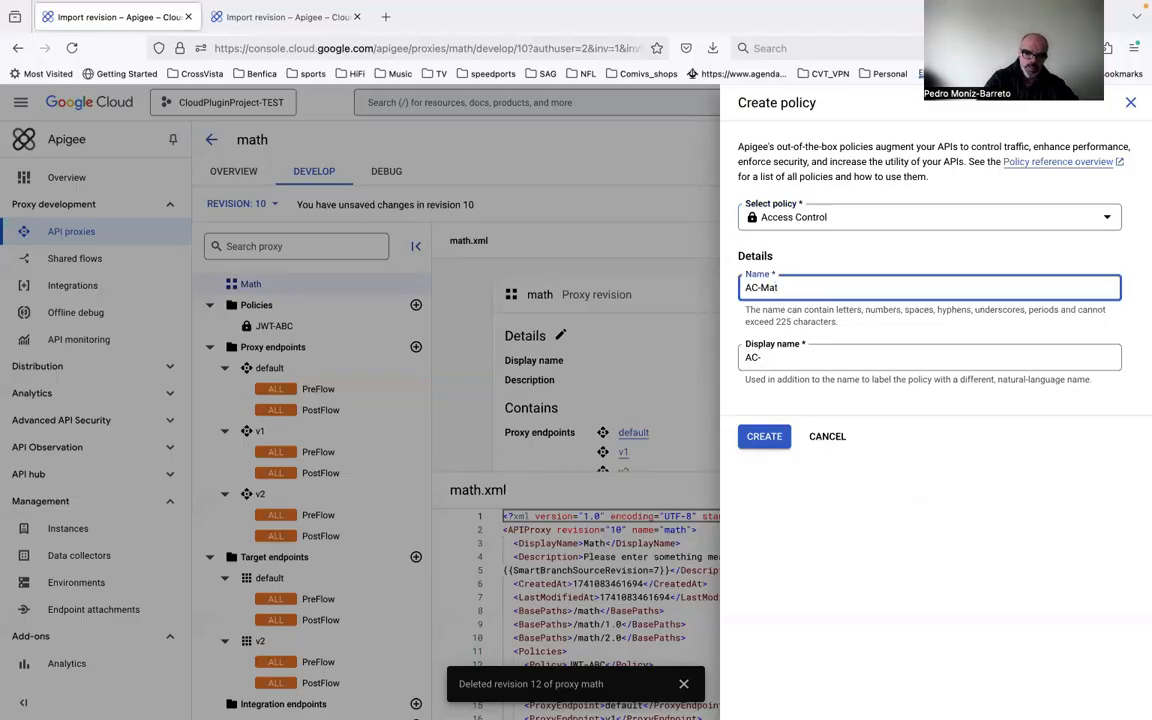
{"action": "type", "text": "h"}
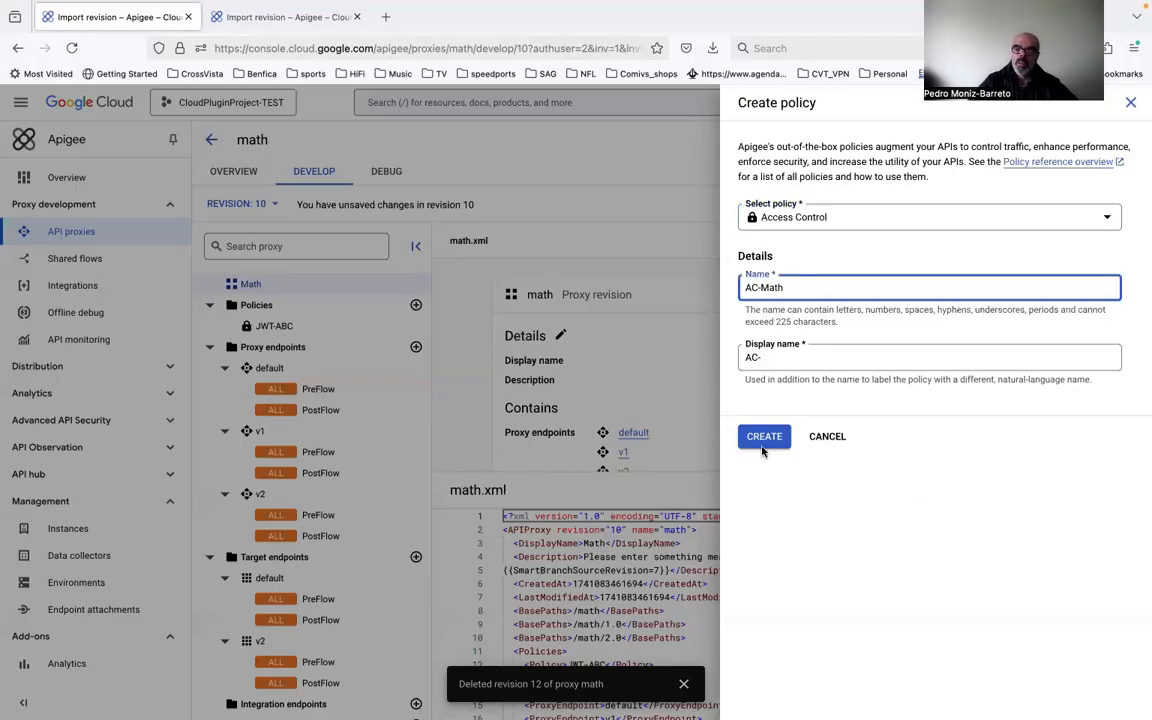
{"action": "left_click", "coordinate": [813, 357]}
{"action": "type", "text": "Ma"}
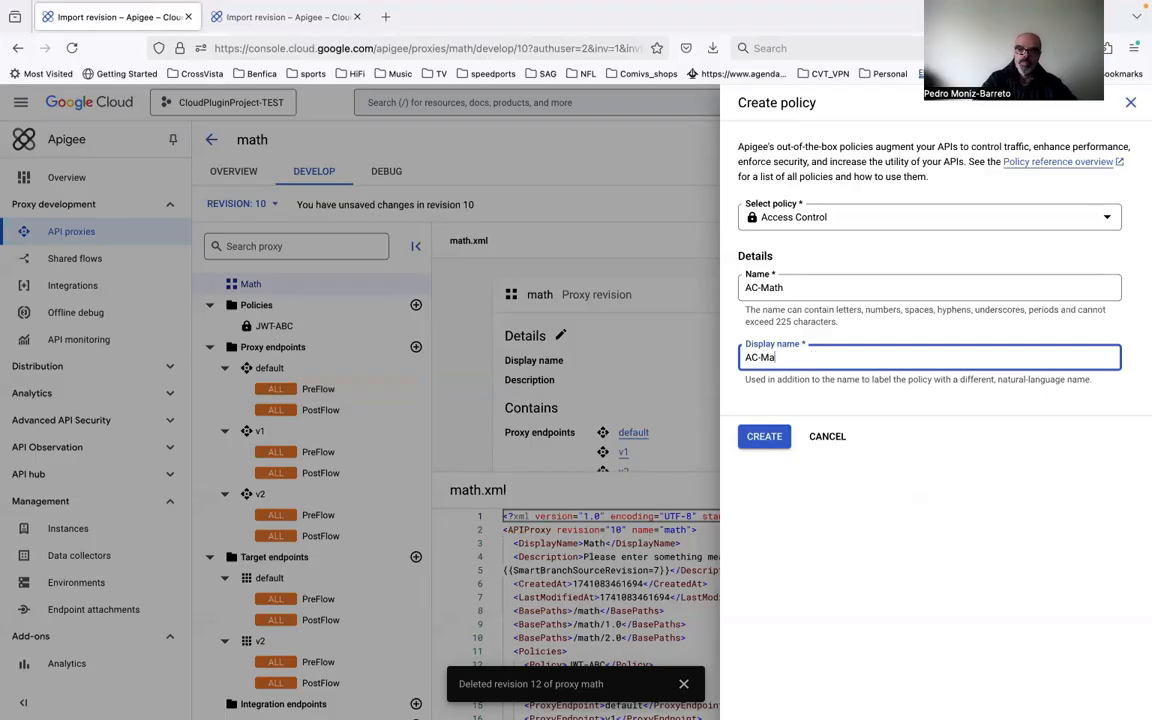
{"action": "type", "text": "th"}
{"action": "left_click", "coordinate": [764, 436]}
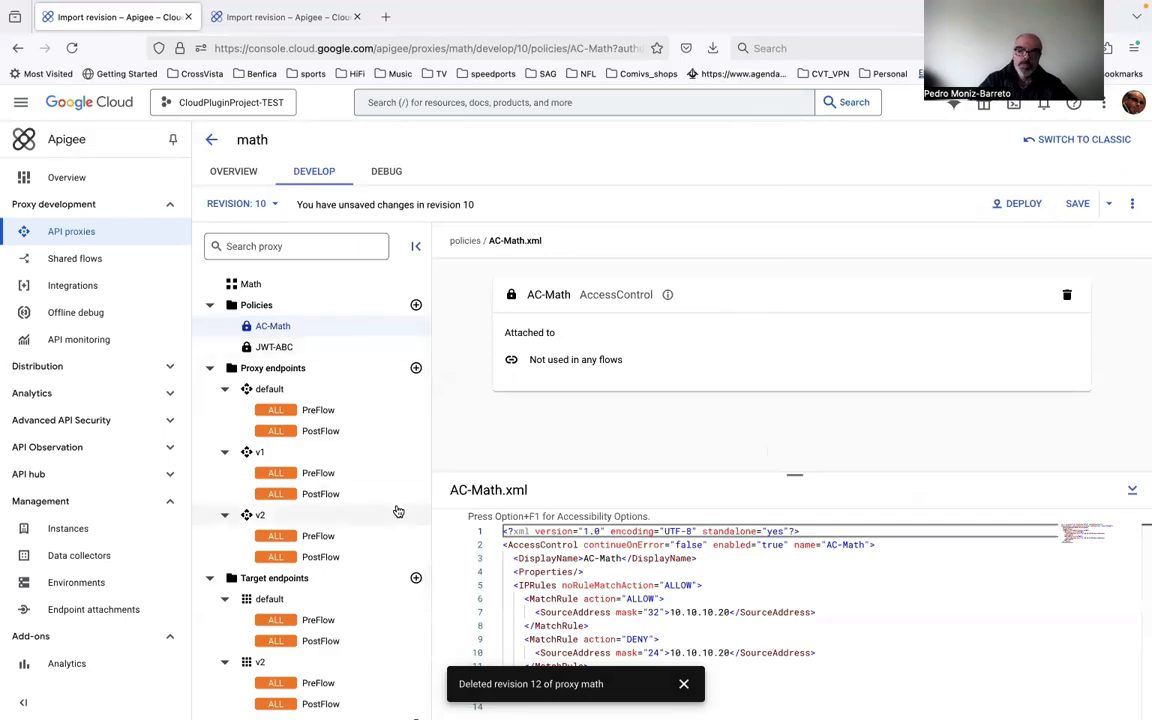
Step: Save the math proxy changes as a new revision and deploy revision 13 to the eval environment using the Apigee service account
{"action": "left_click", "coordinate": [1080, 204]}
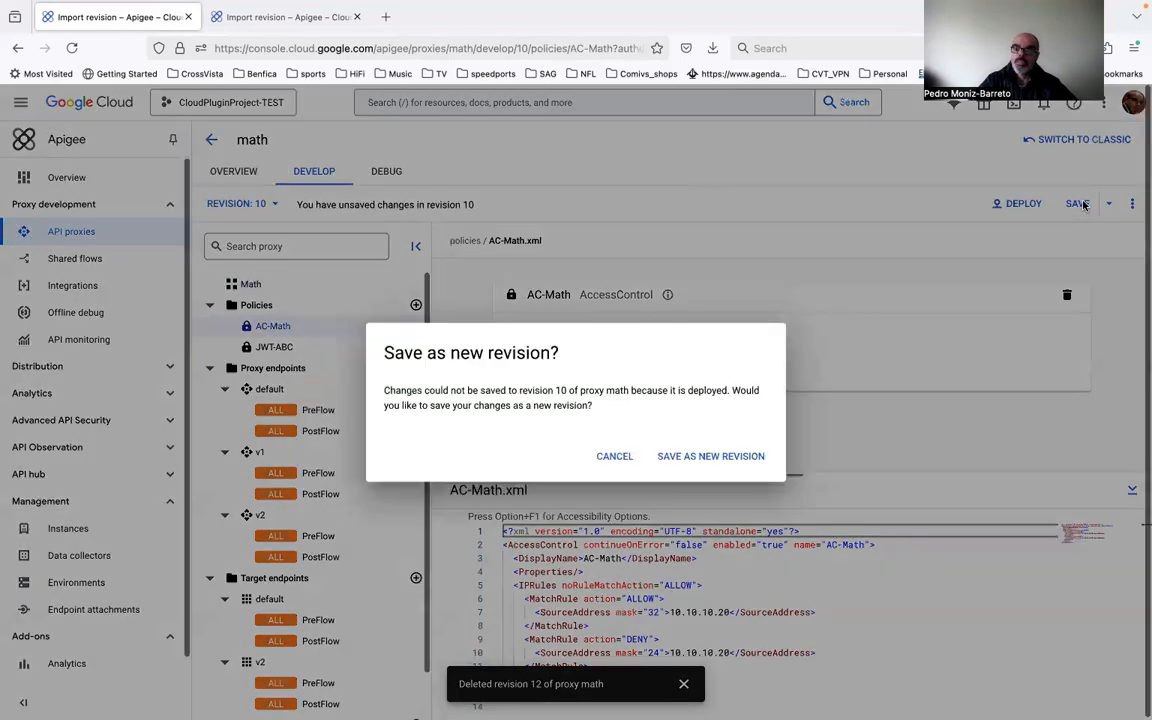
{"action": "left_click", "coordinate": [712, 456]}
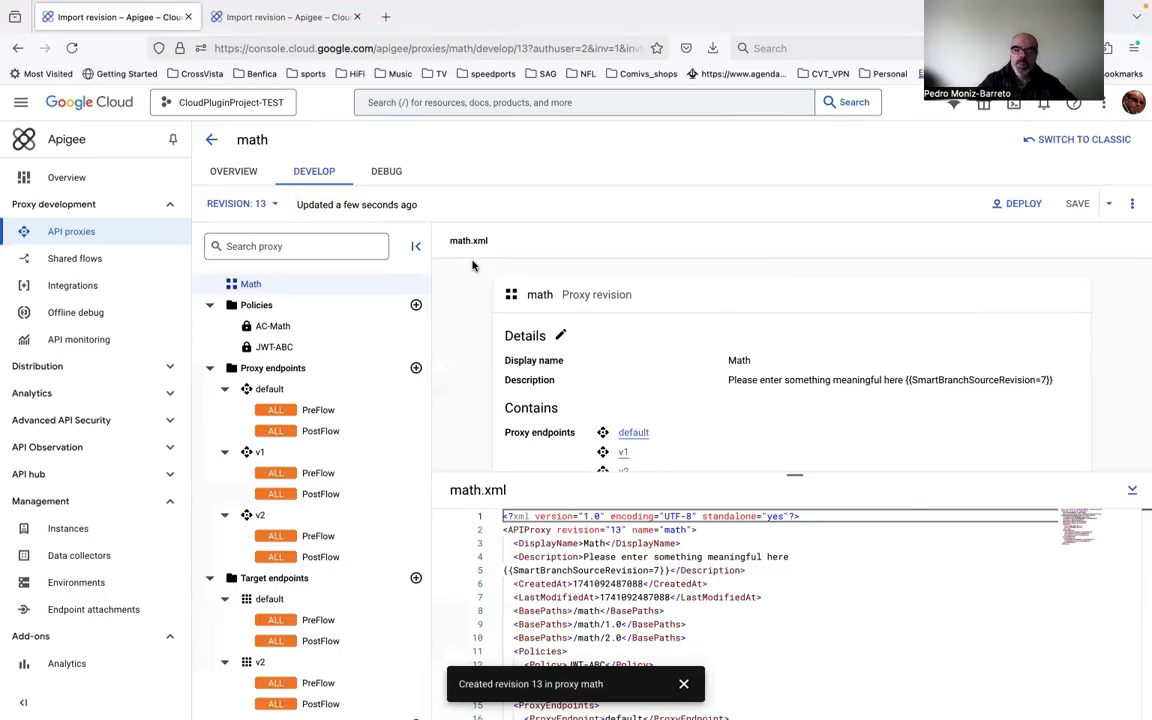
{"action": "left_click", "coordinate": [1016, 204]}
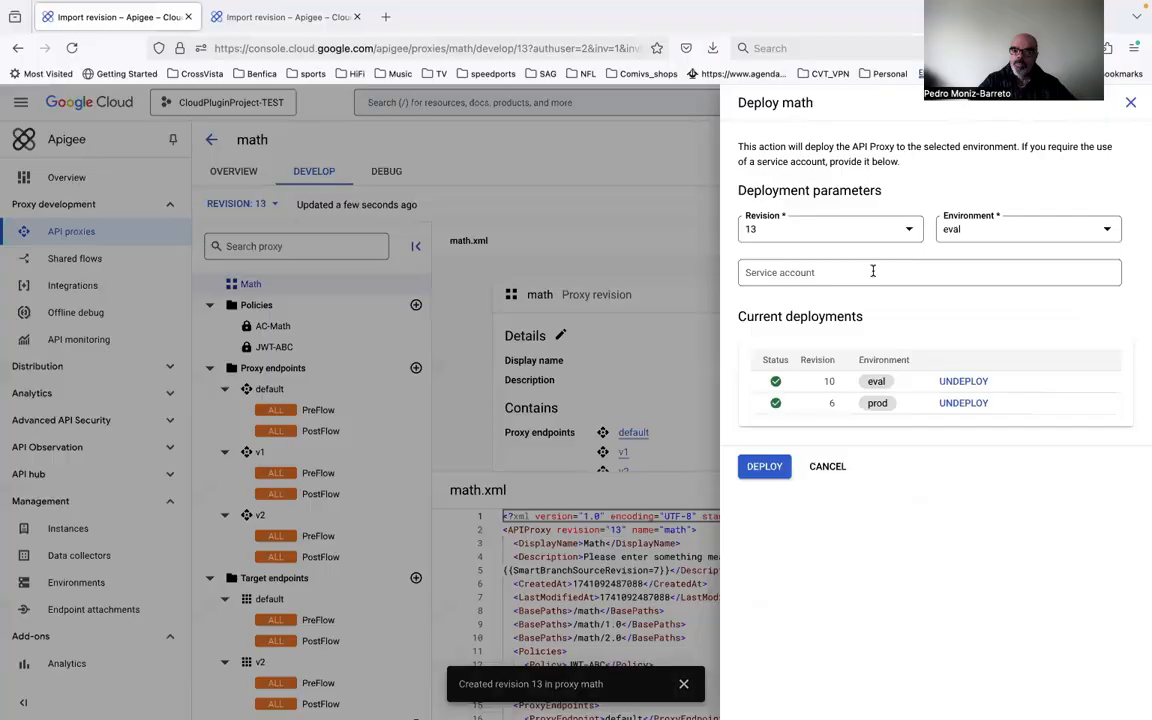
{"action": "left_click", "coordinate": [872, 271]}
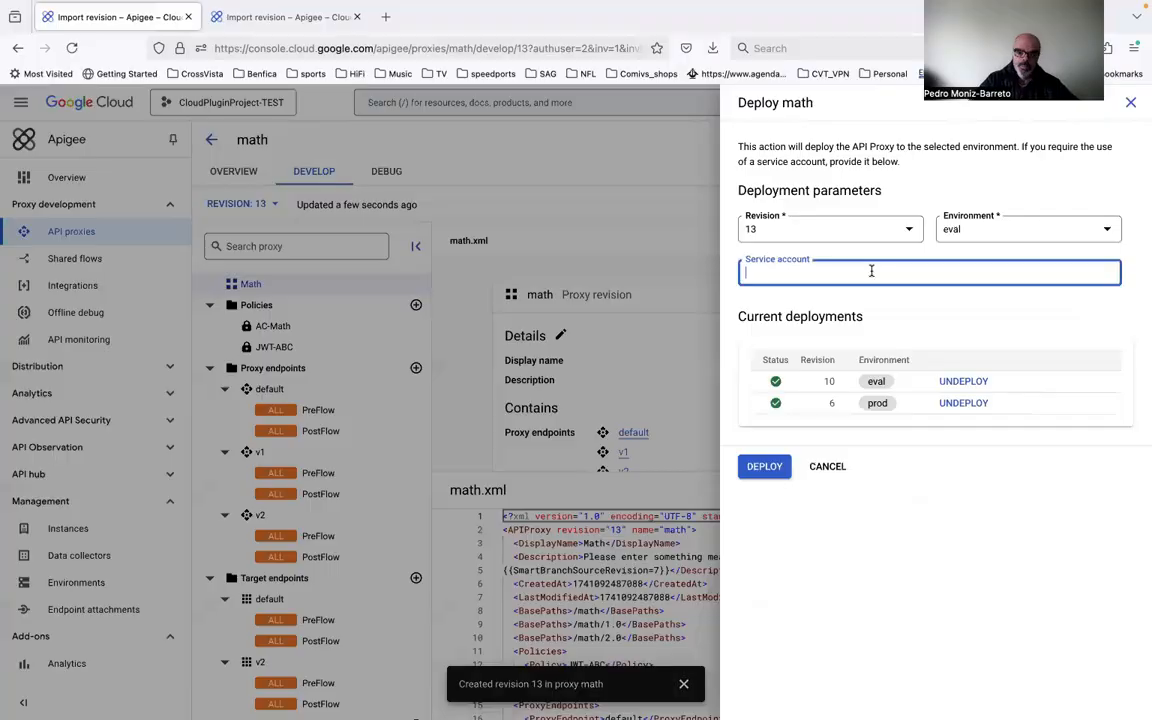
{"action": "key", "text": "ctrl+v"}
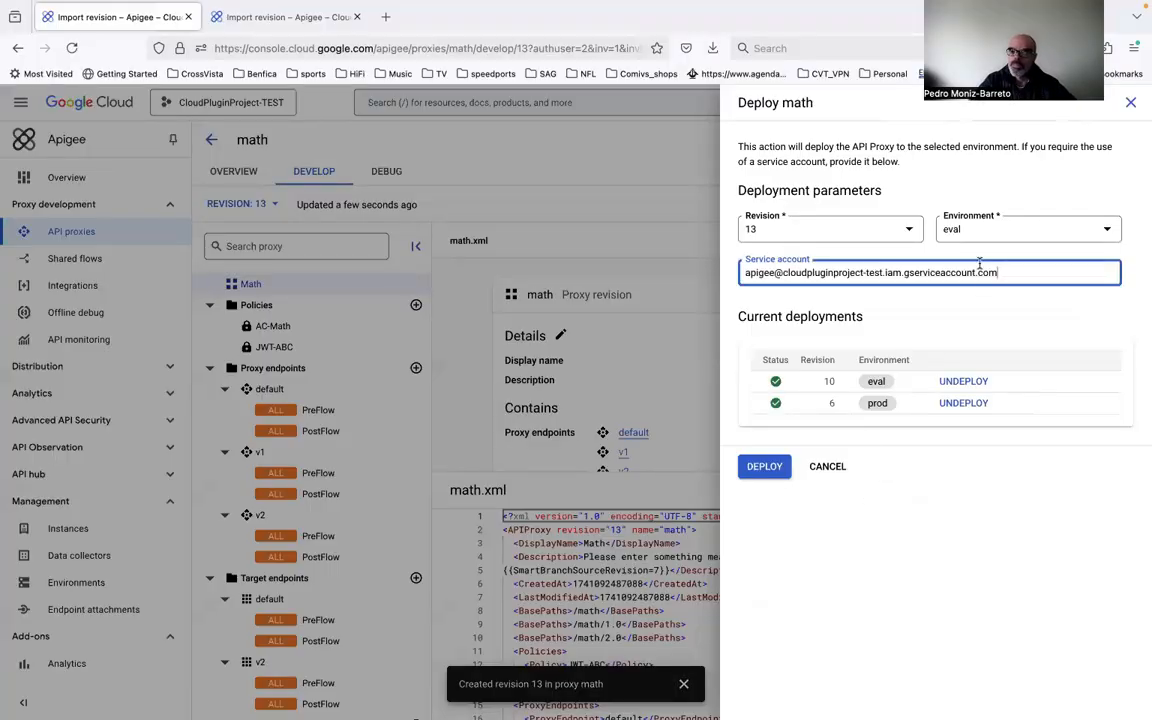
{"action": "left_click", "coordinate": [762, 467]}
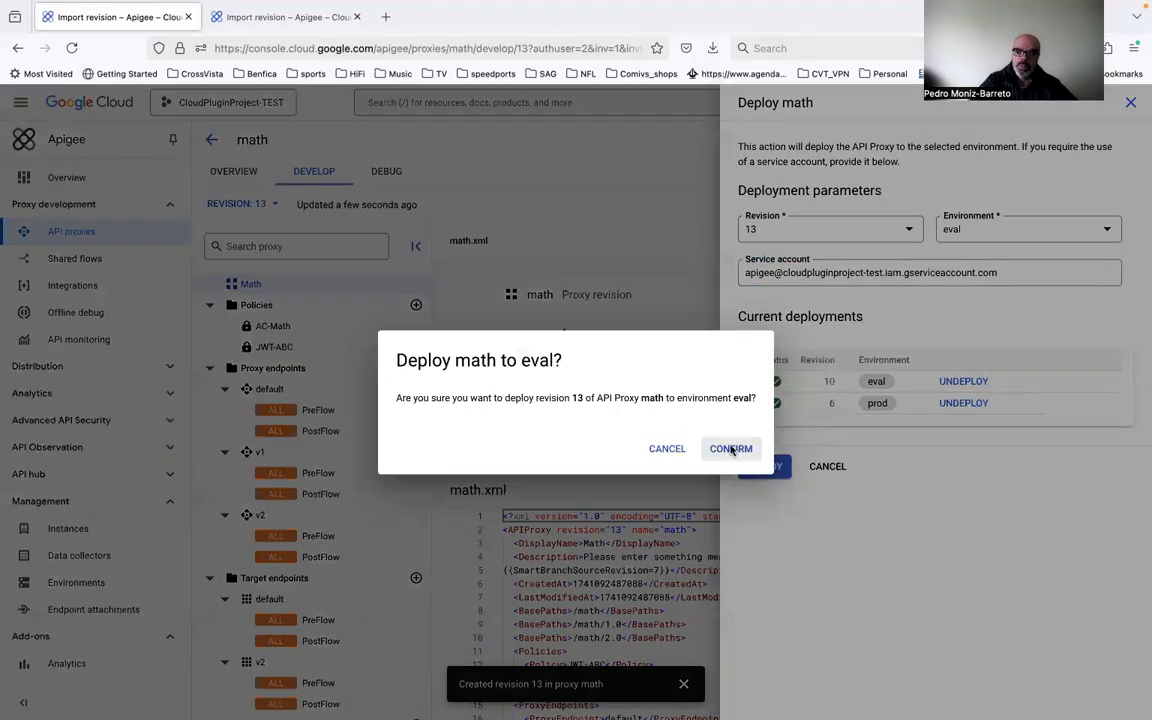
{"action": "left_click", "coordinate": [731, 450]}
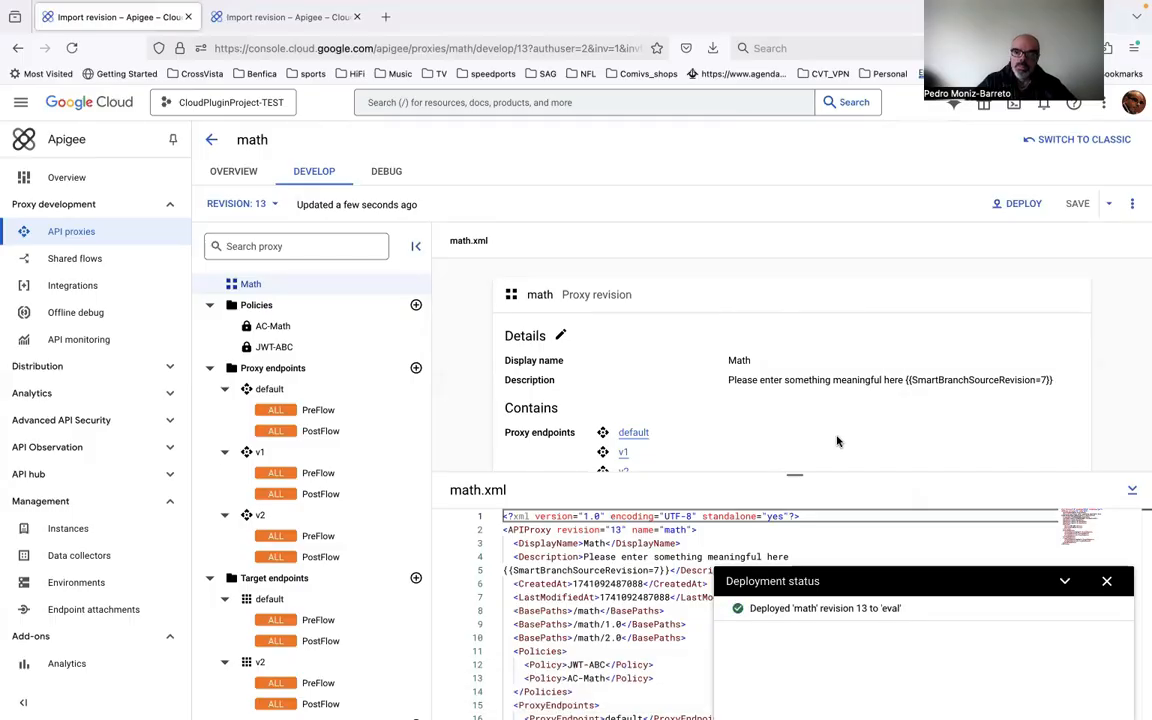
Step: Switch to CrossVista SmartBranch, check the DEV branch's live sync, and open its branch-versus-alias comparison
{"action": "key", "text": "ctrl+Left"}
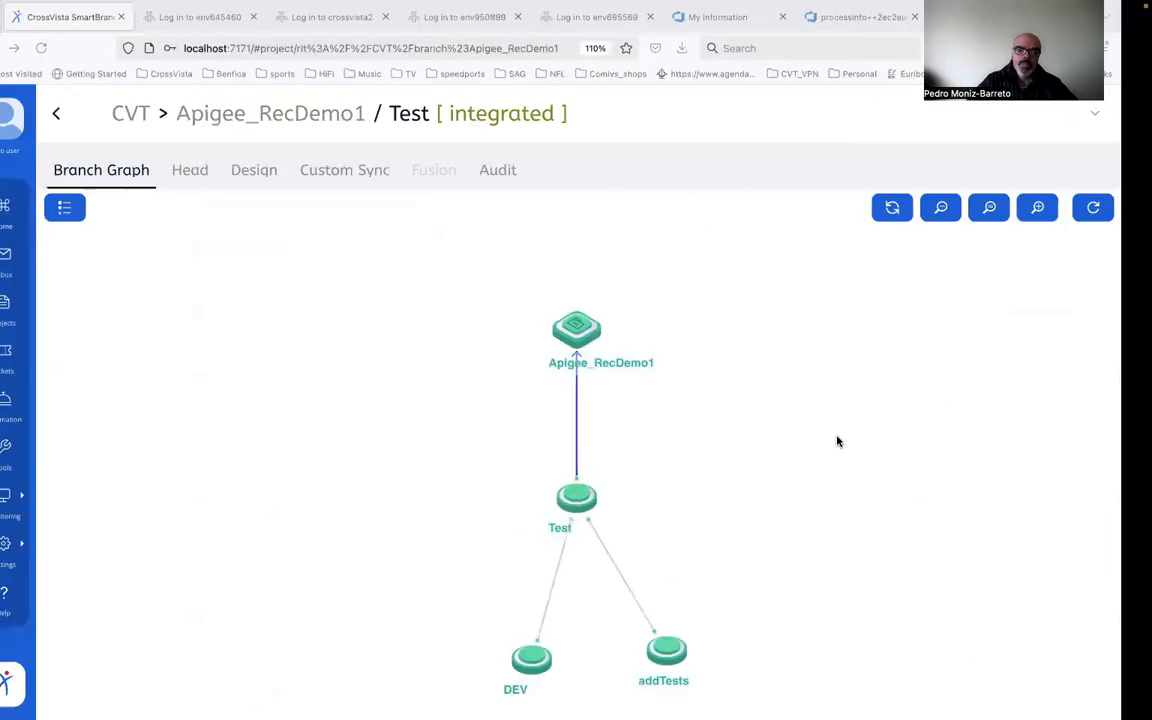
{"action": "left_click", "coordinate": [563, 663]}
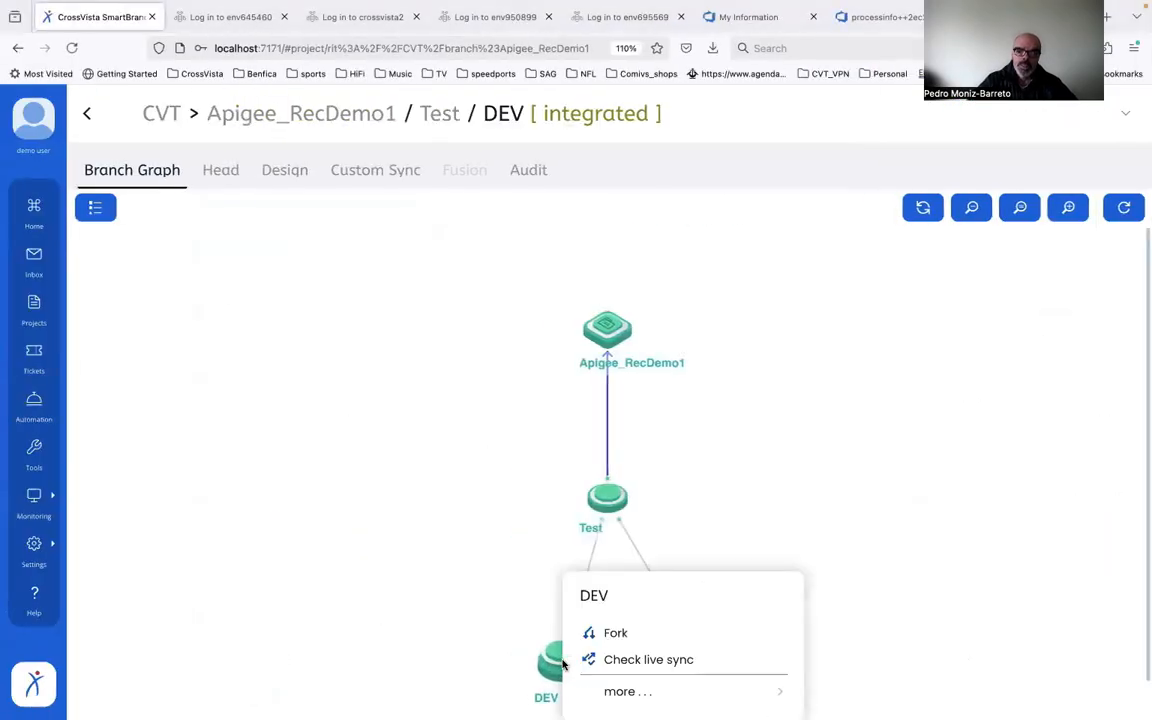
{"action": "left_click", "coordinate": [647, 660]}
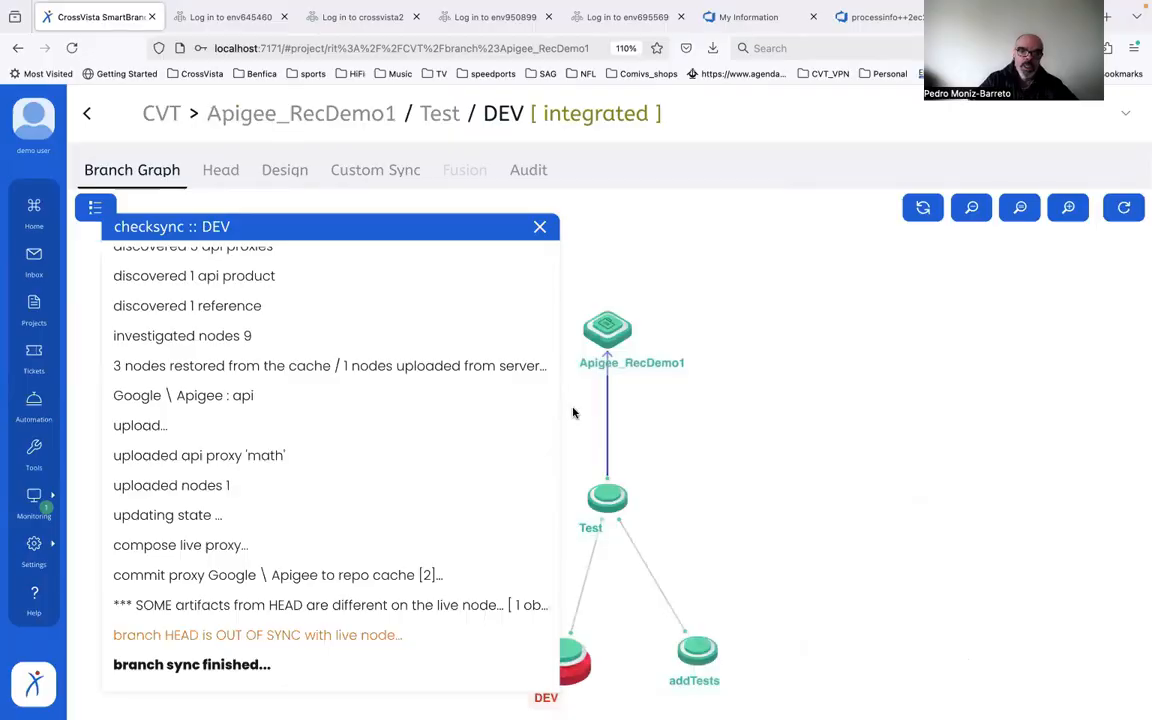
{"action": "left_click", "coordinate": [573, 651]}
{"action": "left_click", "coordinate": [735, 658]}
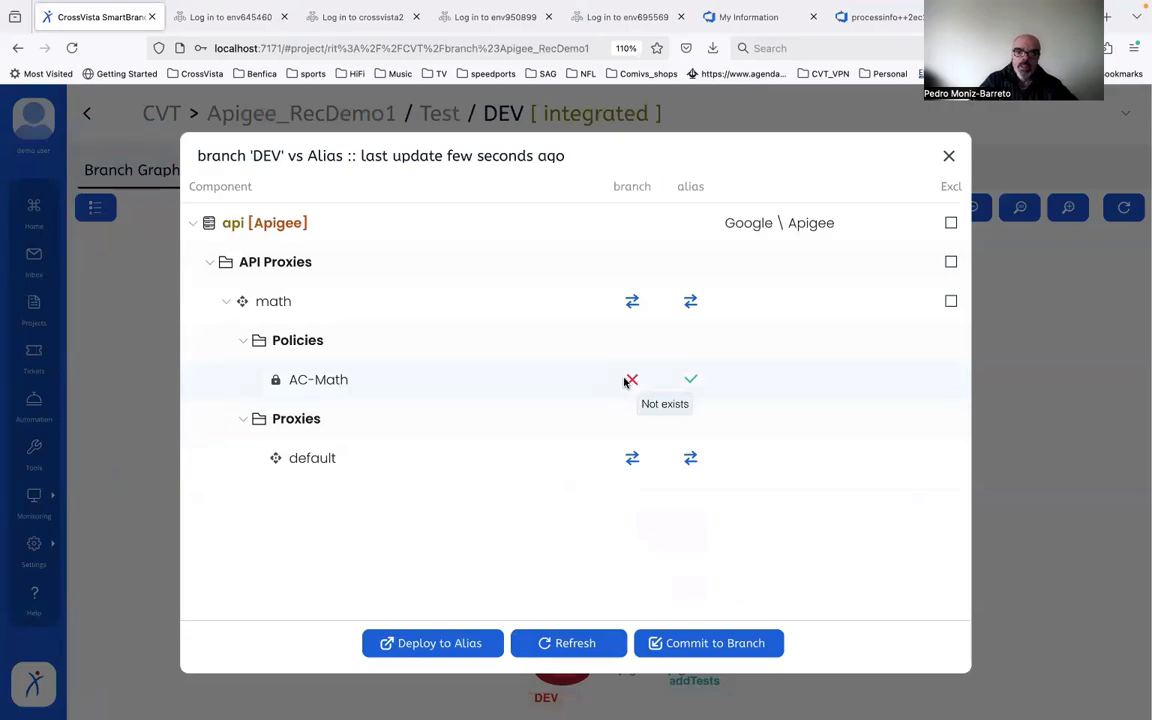
Step: Compare the math proxy's properties and its default endpoint's PreFlow request steps between the DEV branch and the alias
{"action": "left_click", "coordinate": [632, 302]}
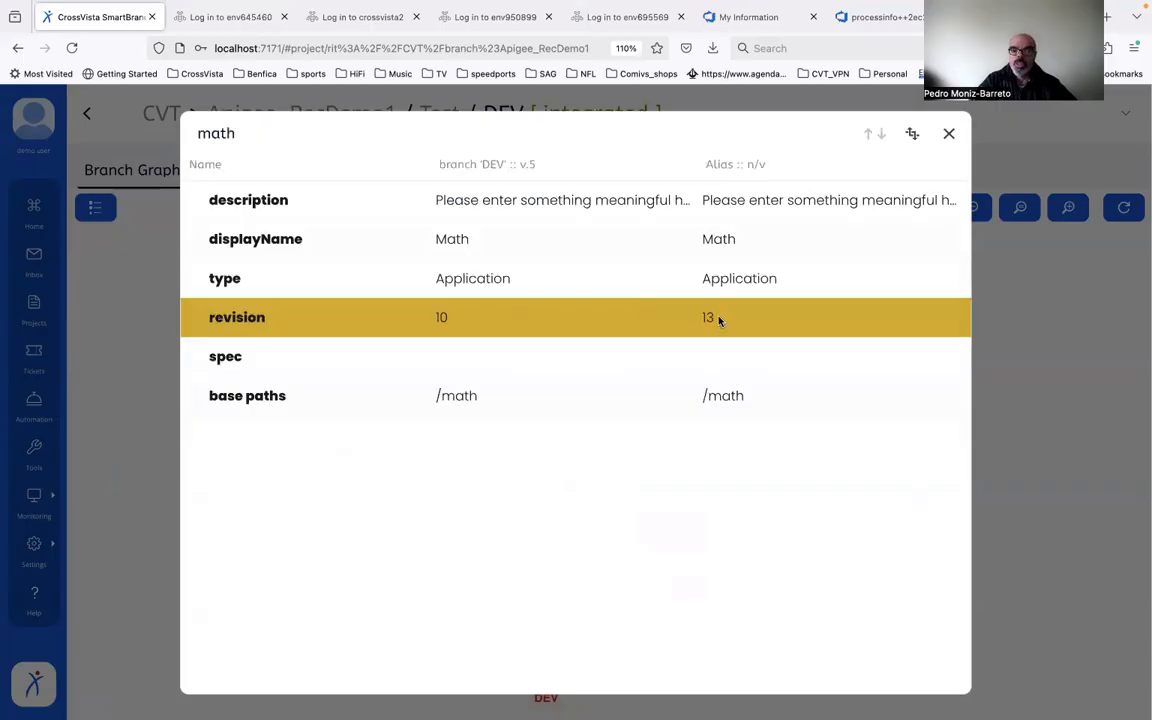
{"action": "left_click", "coordinate": [949, 136]}
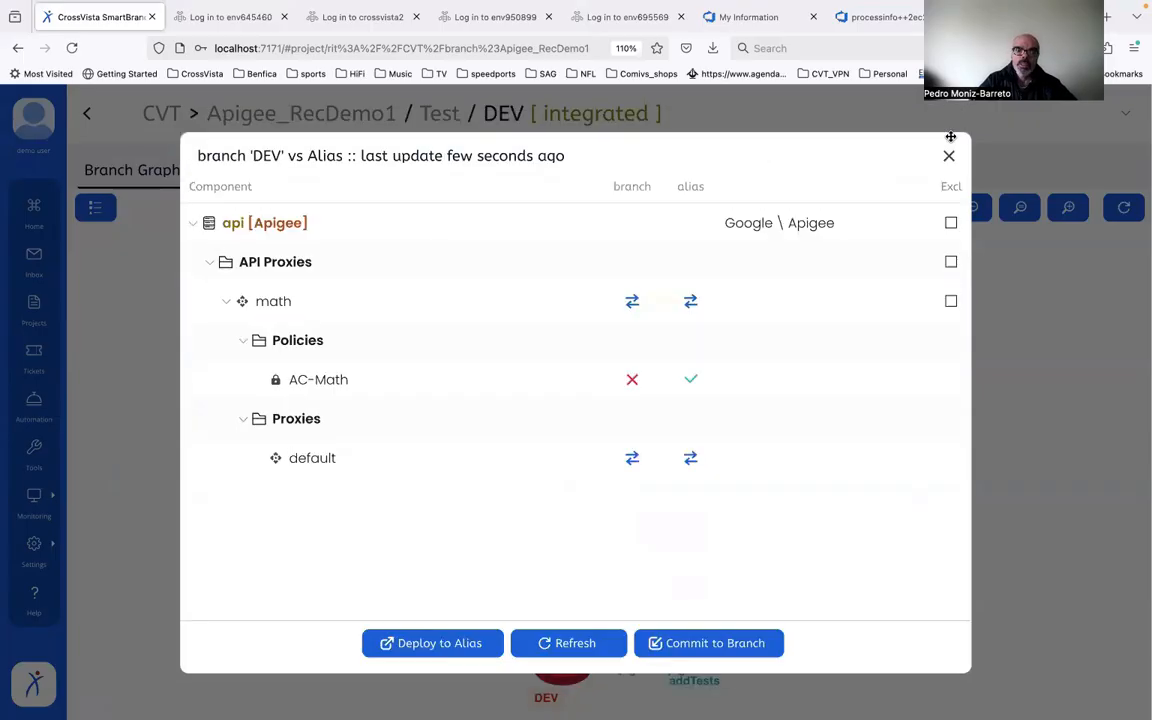
{"action": "left_click", "coordinate": [632, 459]}
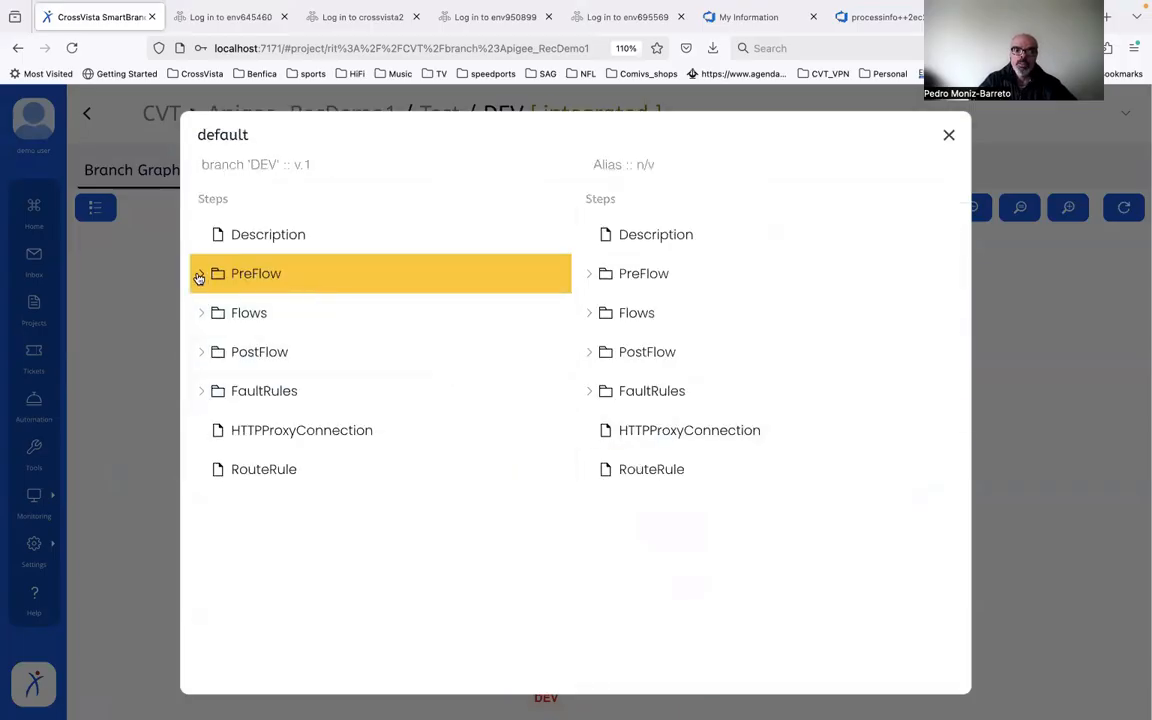
{"action": "left_click", "coordinate": [199, 274]}
{"action": "left_click", "coordinate": [220, 313]}
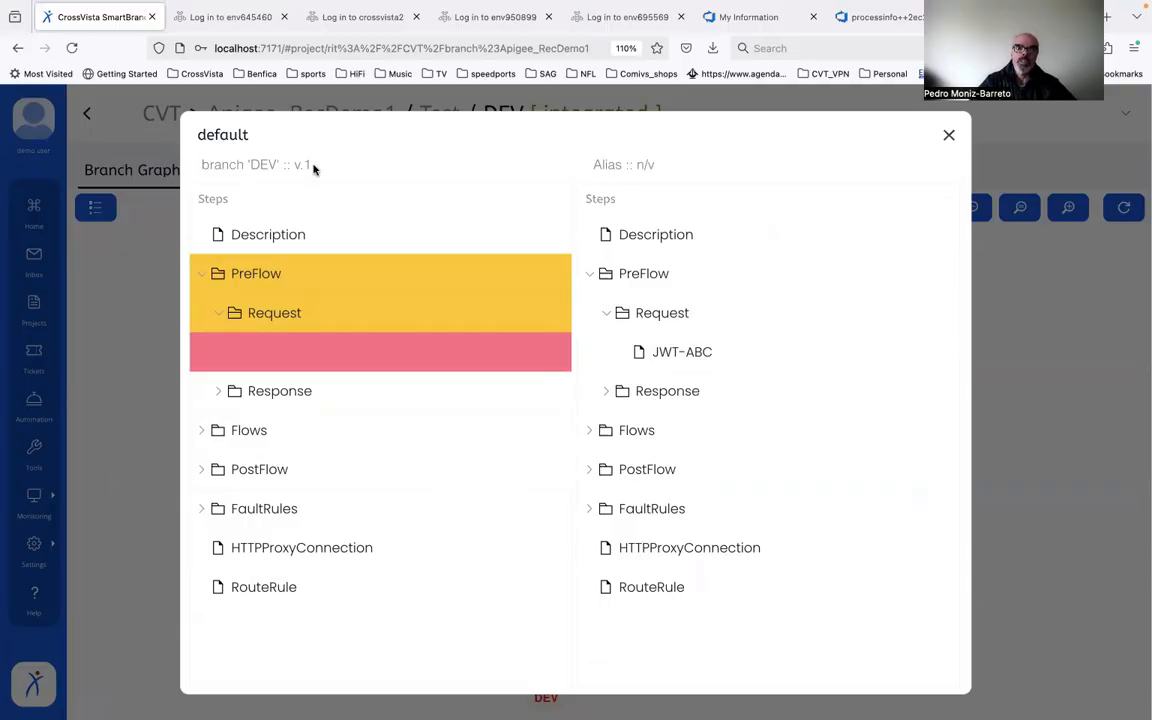
{"action": "left_click", "coordinate": [949, 136]}
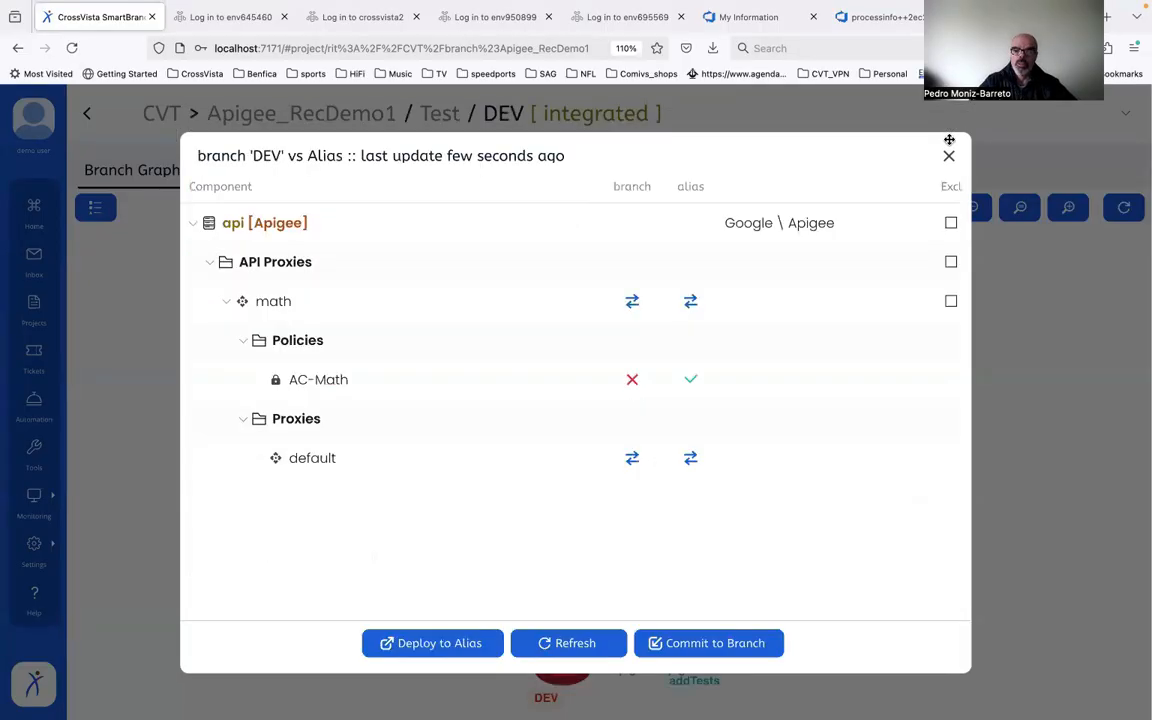
Step: Commit the live Apigee changes to the DEV branch under ticket DM-4 (change 2)
{"action": "left_click", "coordinate": [715, 643]}
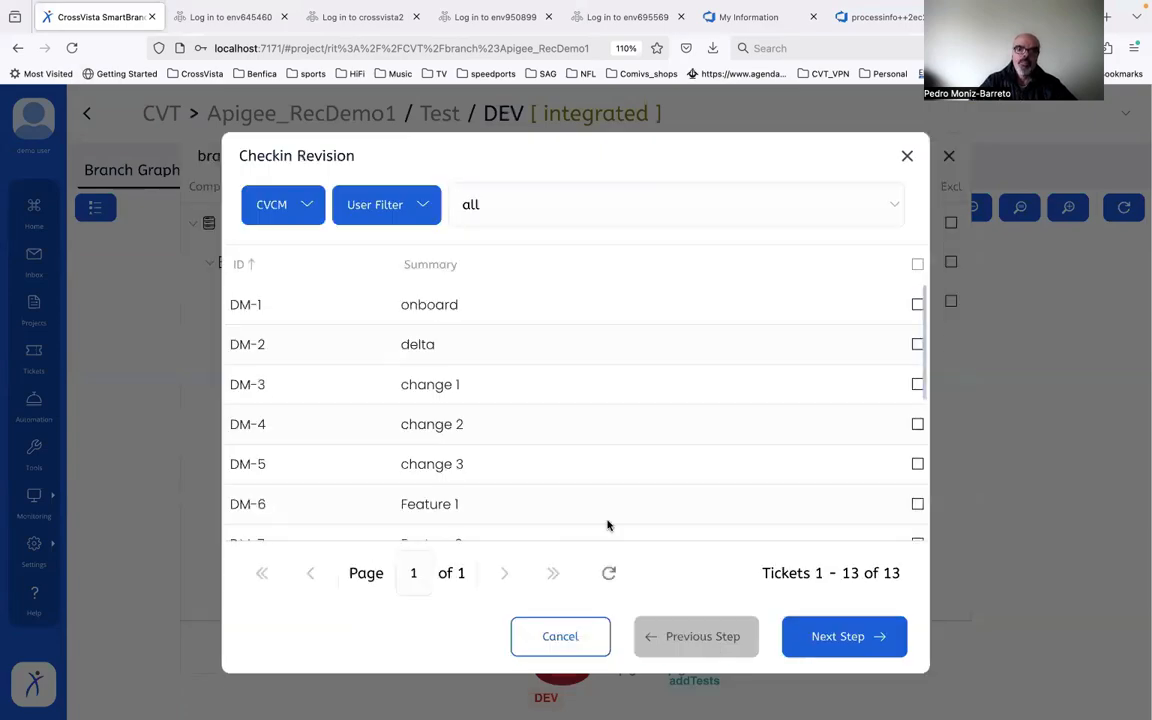
{"action": "left_click", "coordinate": [664, 430]}
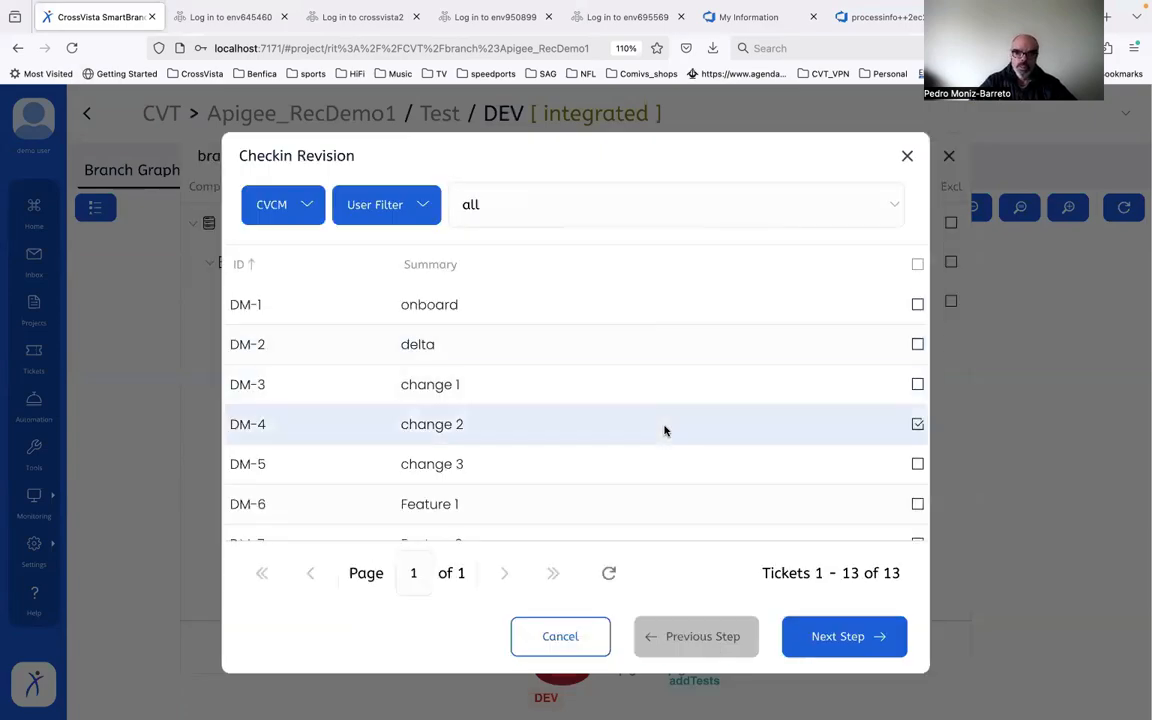
{"action": "left_click", "coordinate": [836, 640]}
{"action": "left_click", "coordinate": [844, 637]}
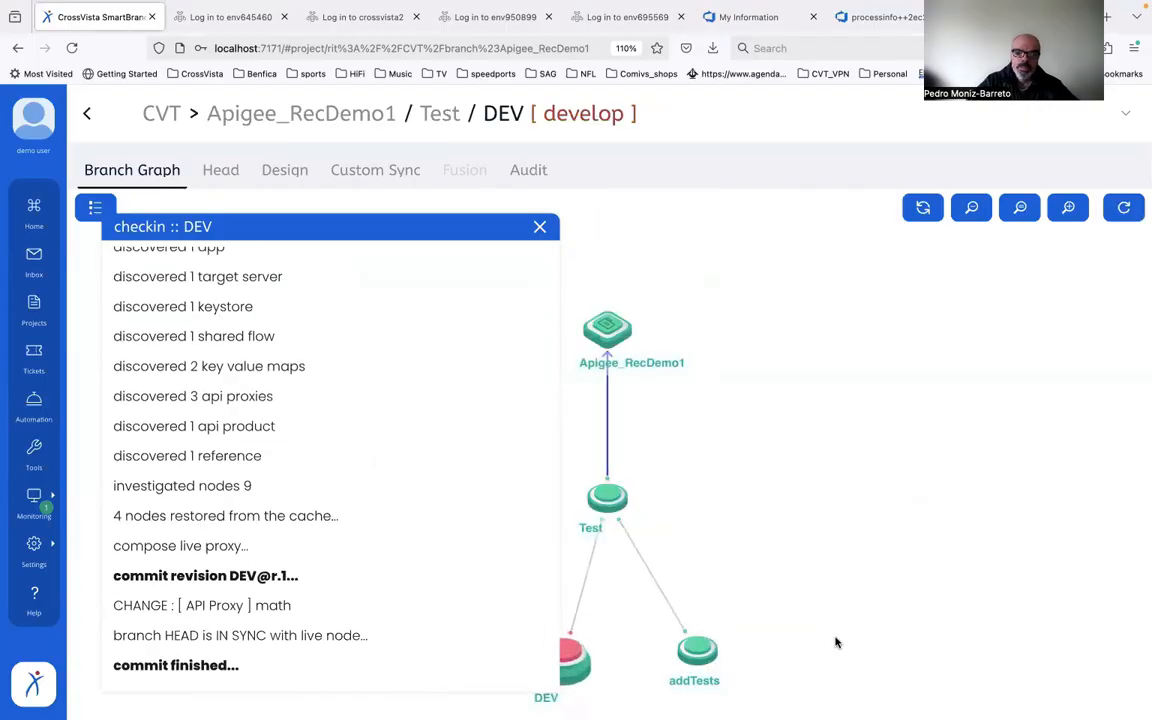
Step: Set the DEV branch to INTEGRATED, registering new versions for the changed artifacts
{"action": "left_click", "coordinate": [576, 658]}
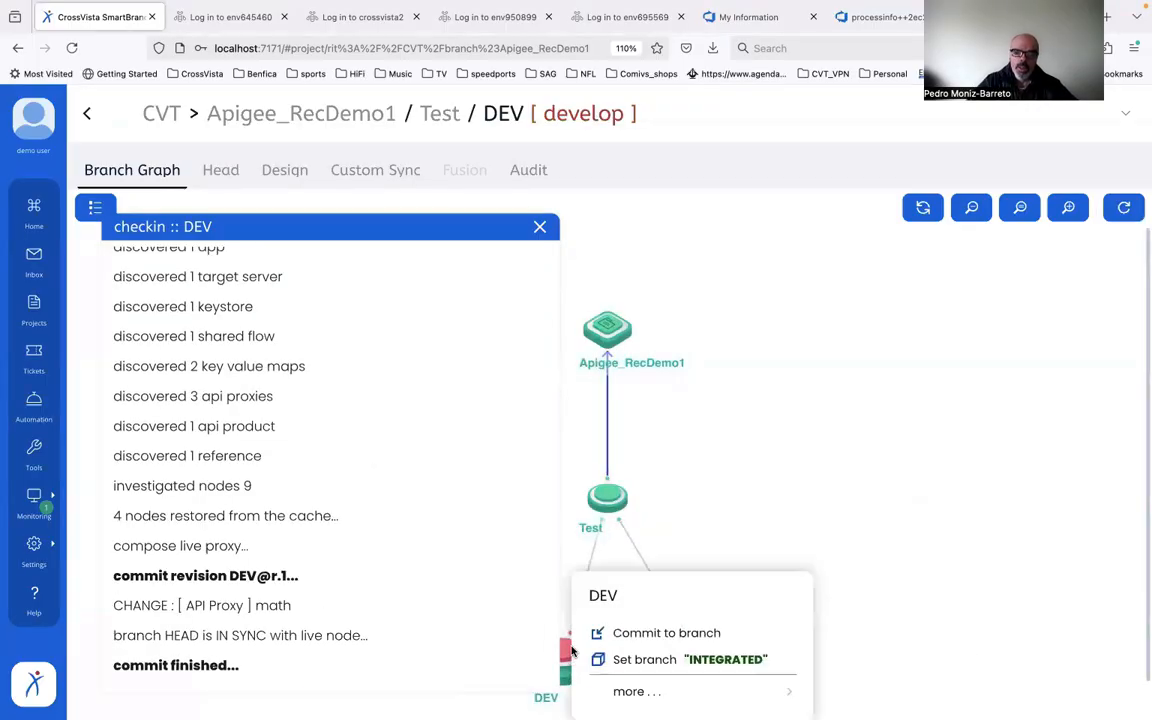
{"action": "left_click", "coordinate": [652, 660]}
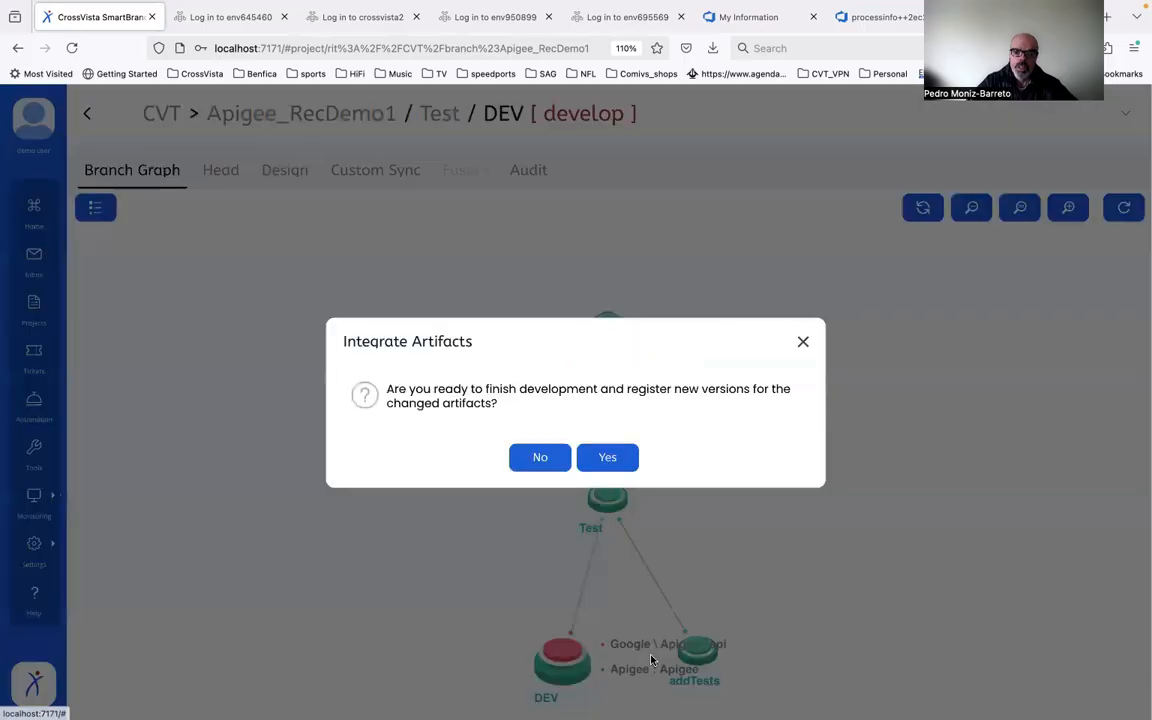
{"action": "left_click", "coordinate": [609, 458]}
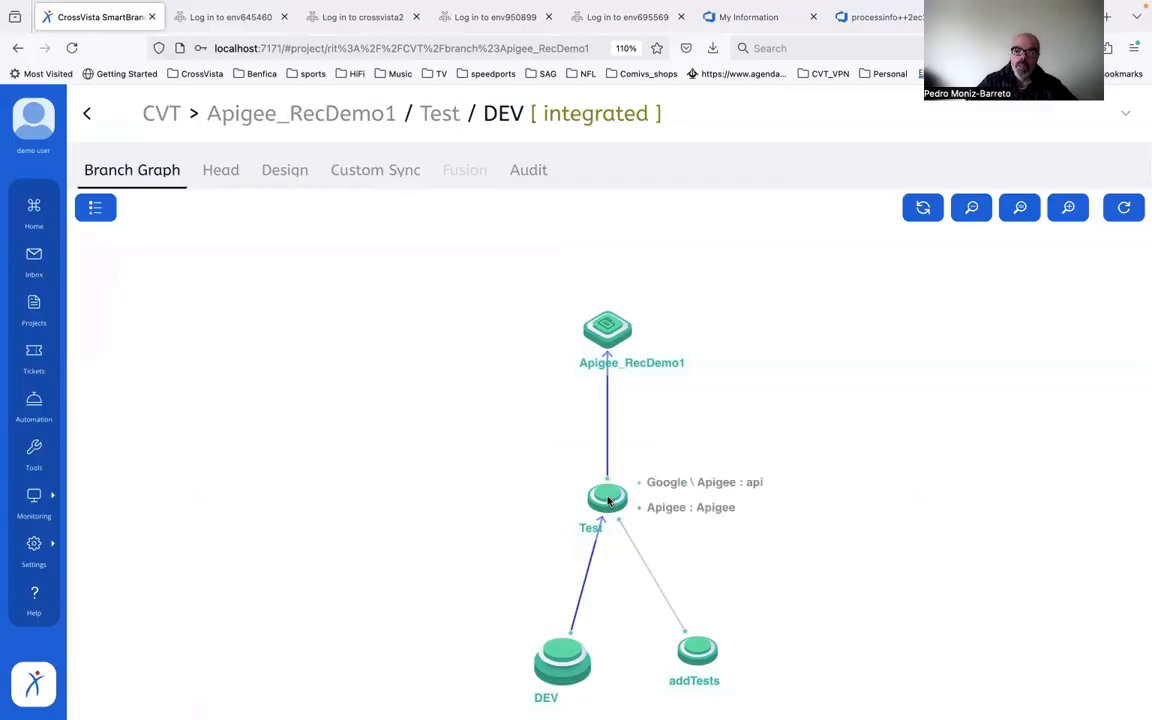
Step: Integrate DEV's ticket DM-4 into the Test branch with revision label DM-4, then widen the integration log to review it and close it
{"action": "left_click", "coordinate": [607, 496]}
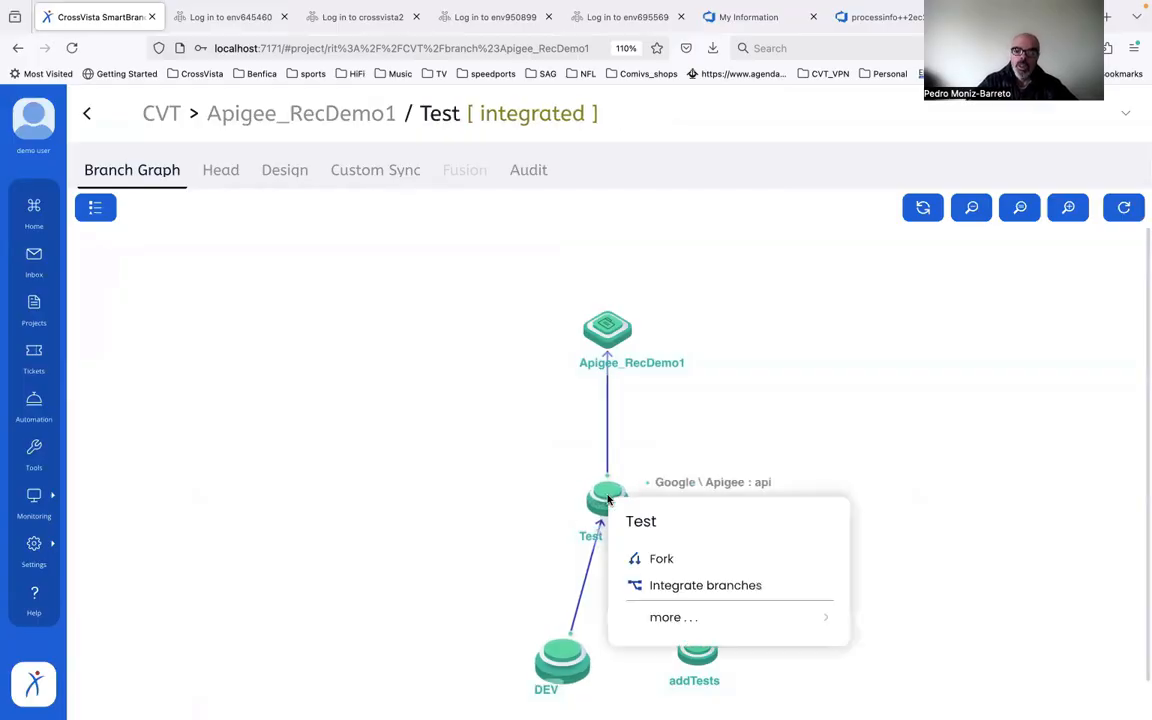
{"action": "left_click", "coordinate": [698, 586]}
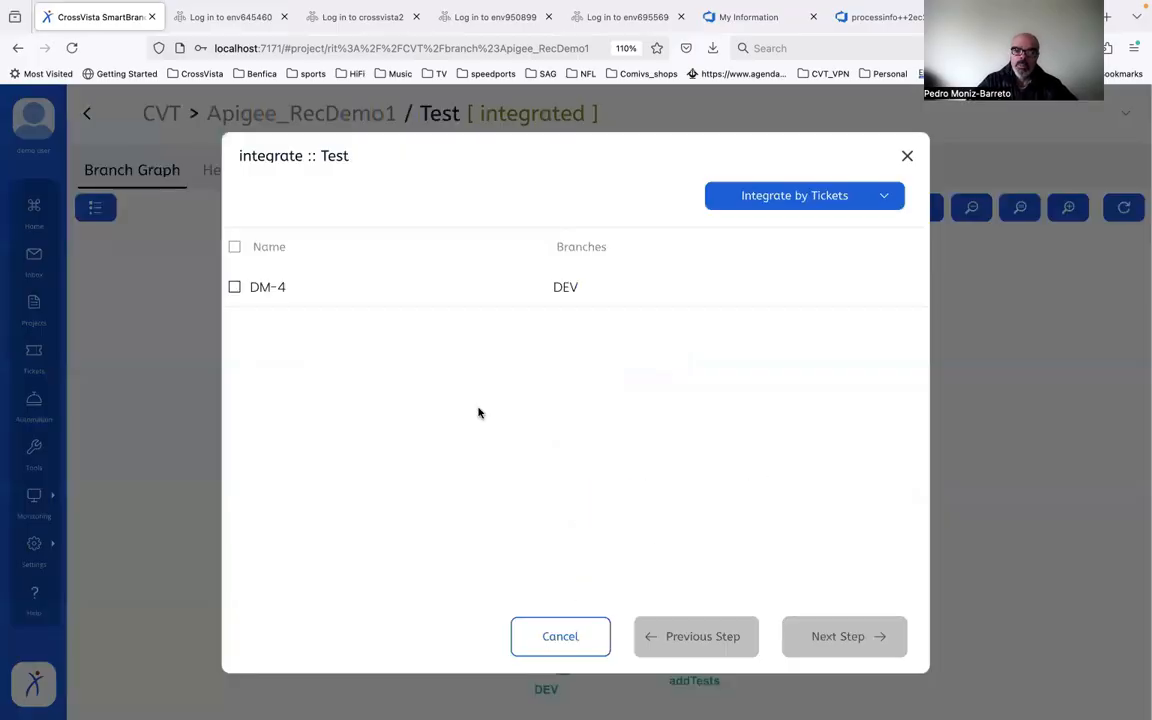
{"action": "left_click", "coordinate": [234, 288]}
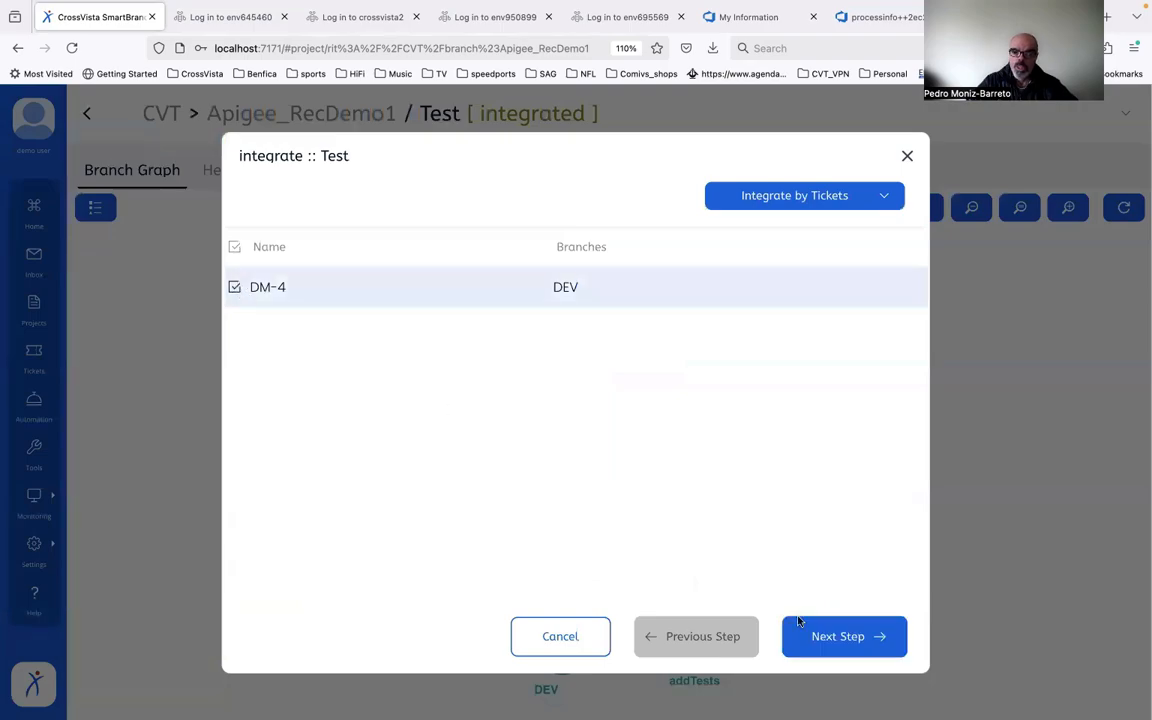
{"action": "left_click", "coordinate": [829, 638]}
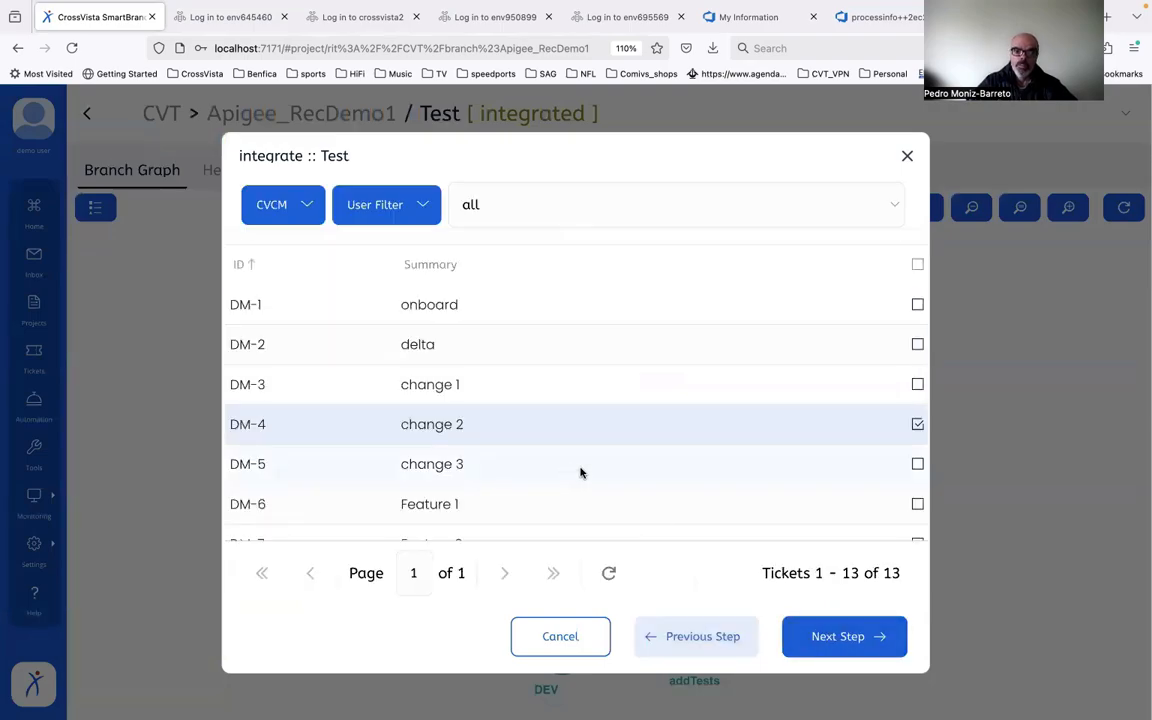
{"action": "left_click", "coordinate": [820, 637]}
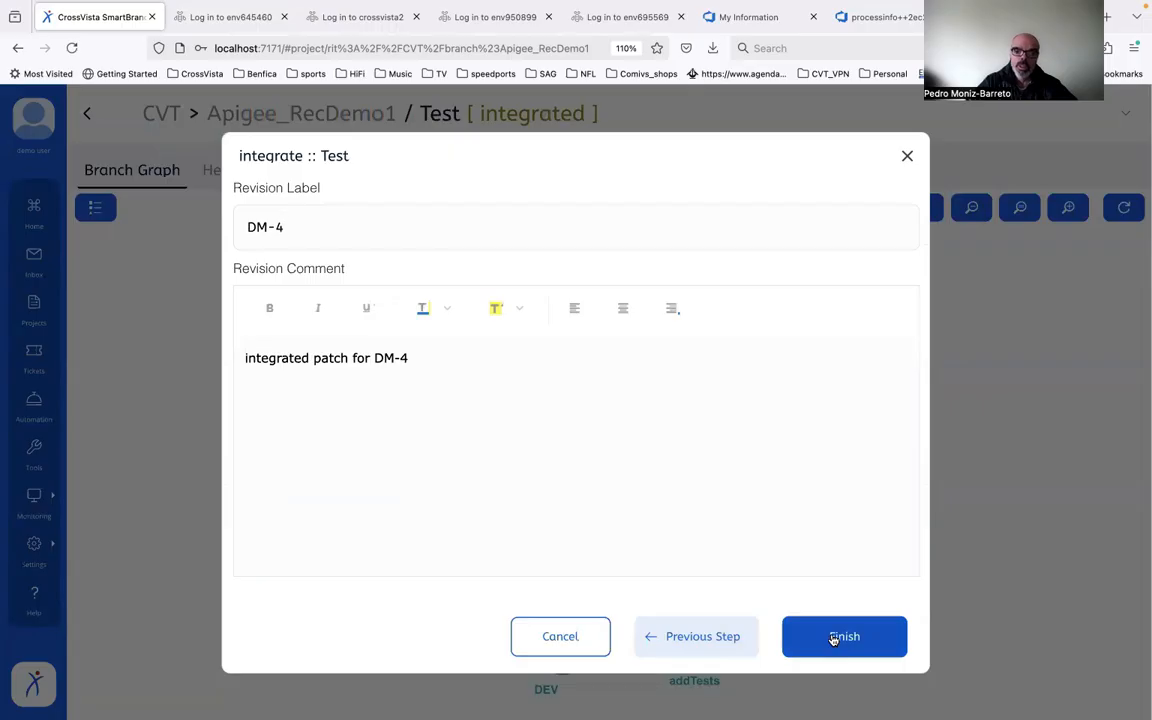
{"action": "left_click", "coordinate": [833, 637]}
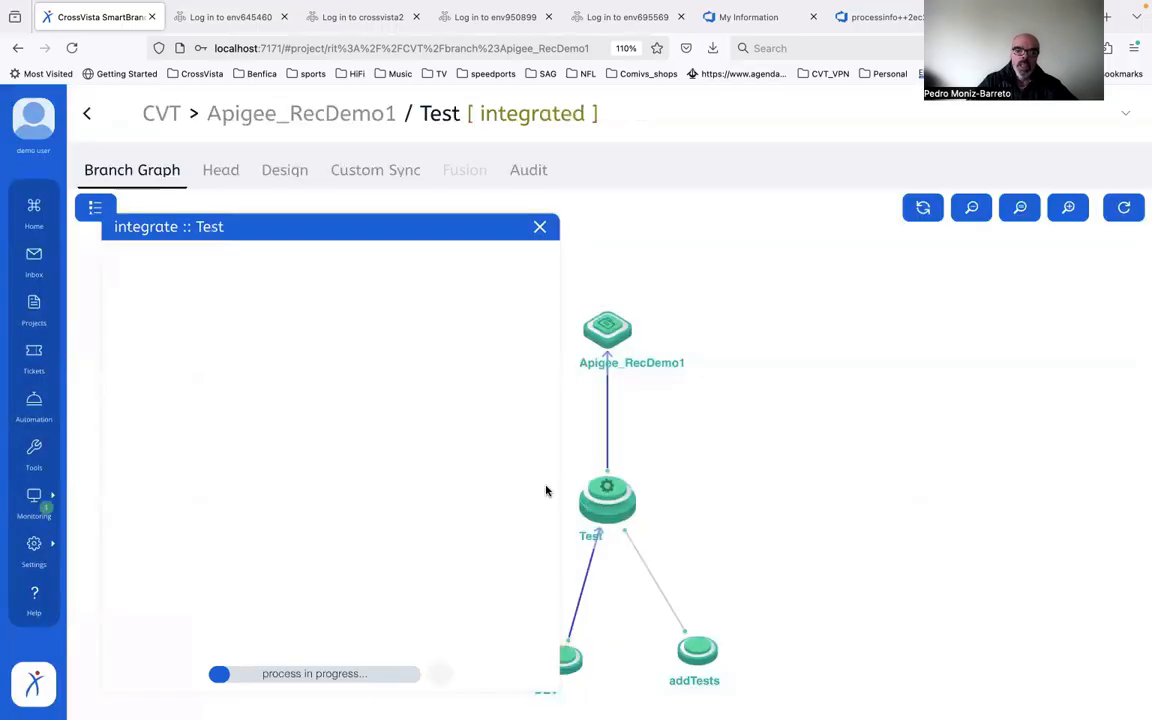
{"action": "left_click_drag", "start_coordinate": [557, 491], "coordinate": [1000, 471]}
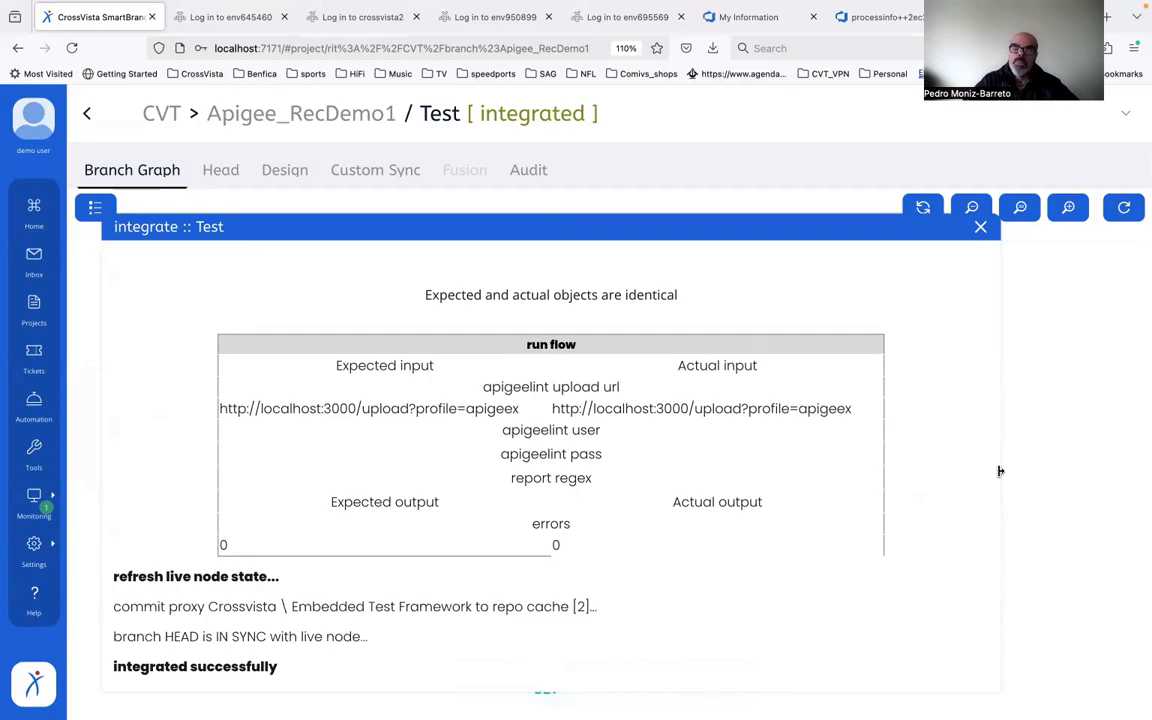
{"action": "key", "text": "Escape"}
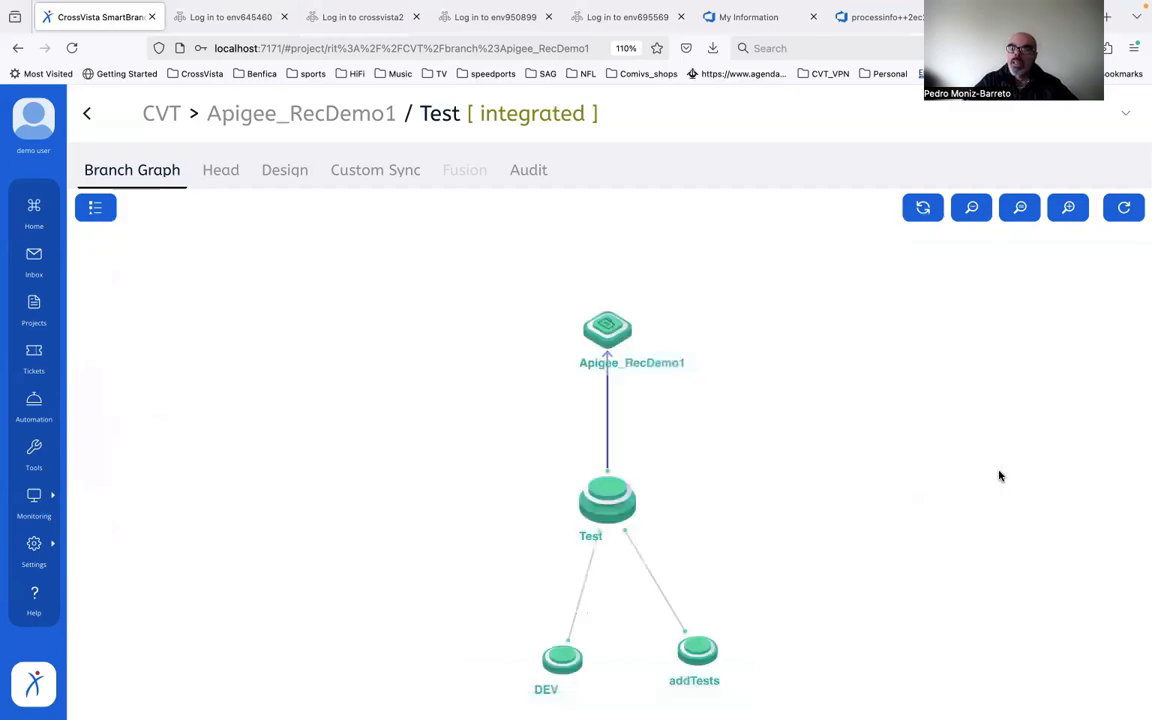